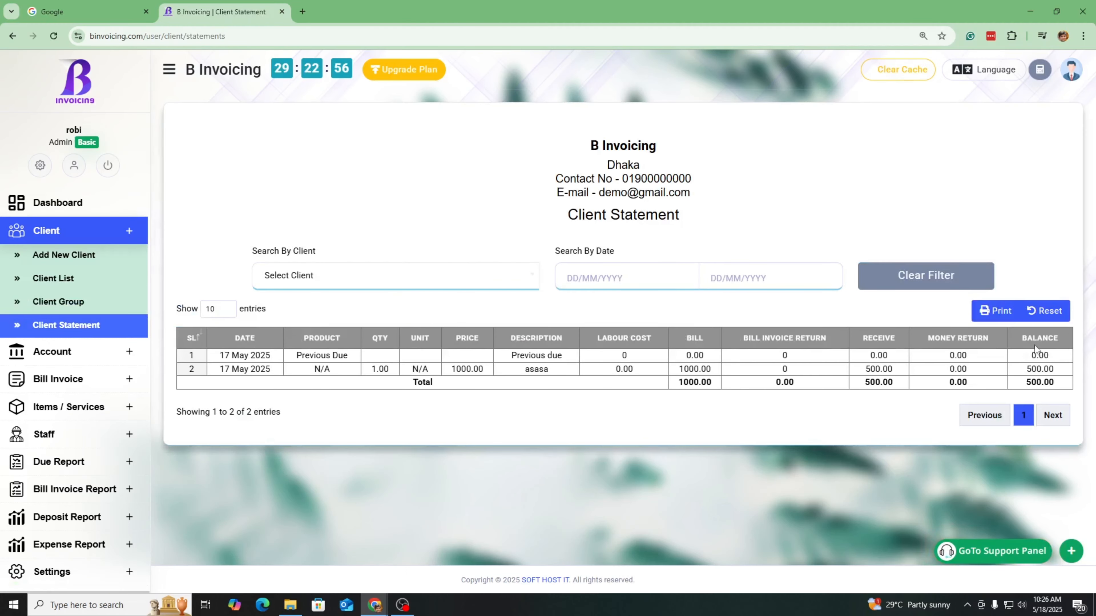
# Choose Bangla from the header's Language dropdown on the Client Statement page
pyautogui.click(990, 74)
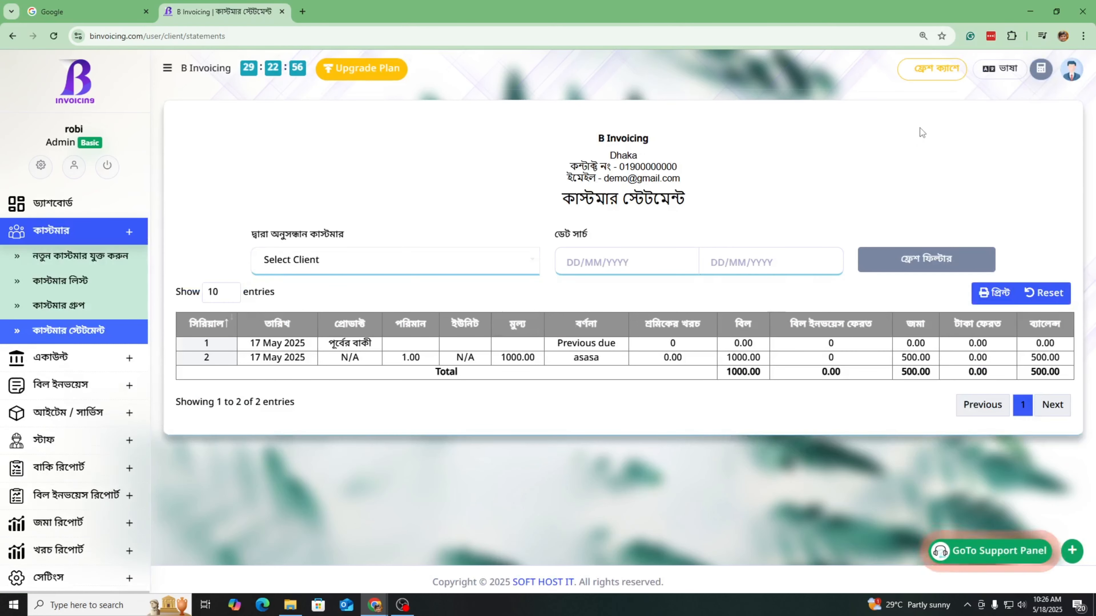
# Sign out of the account and return to the site's home page
pyautogui.click(1071, 69)
pyautogui.click(998, 350)
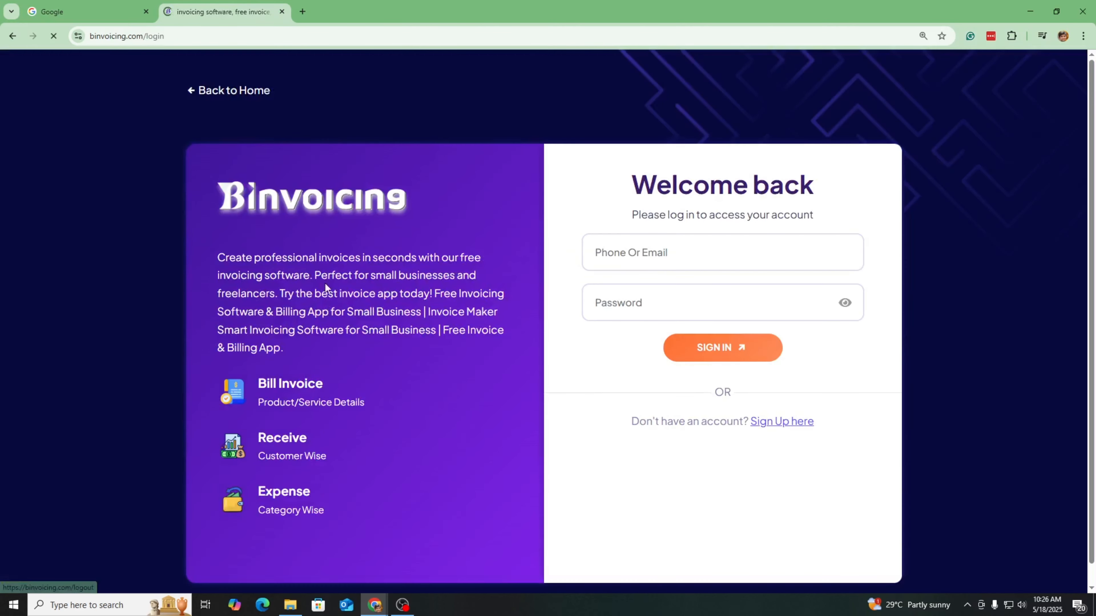
pyautogui.doubleClick(149, 36)
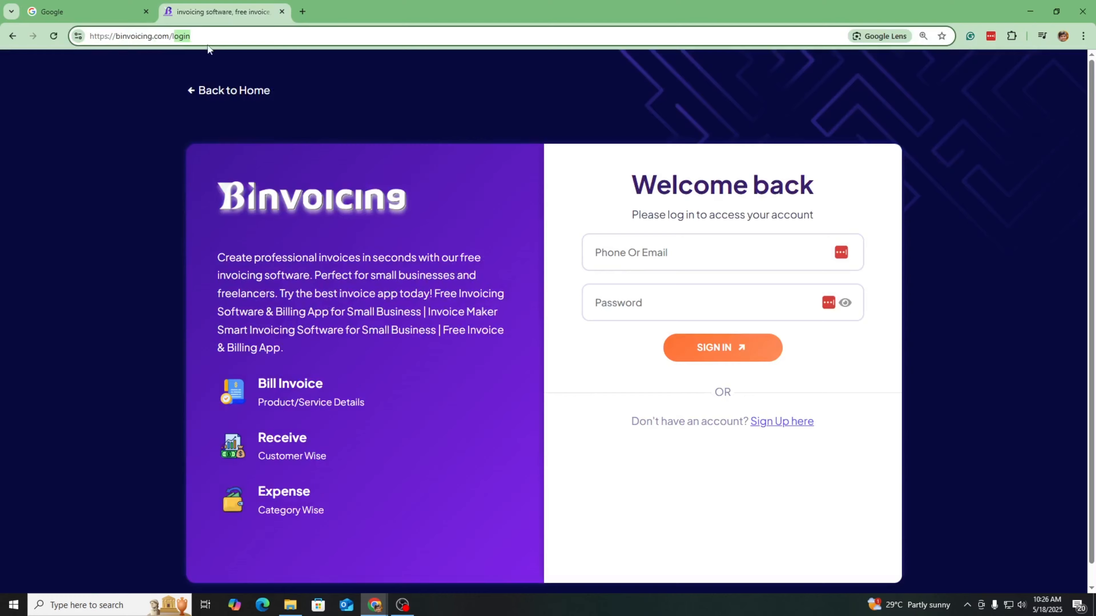
pyautogui.press('BackSpace')
pyautogui.press('Return')
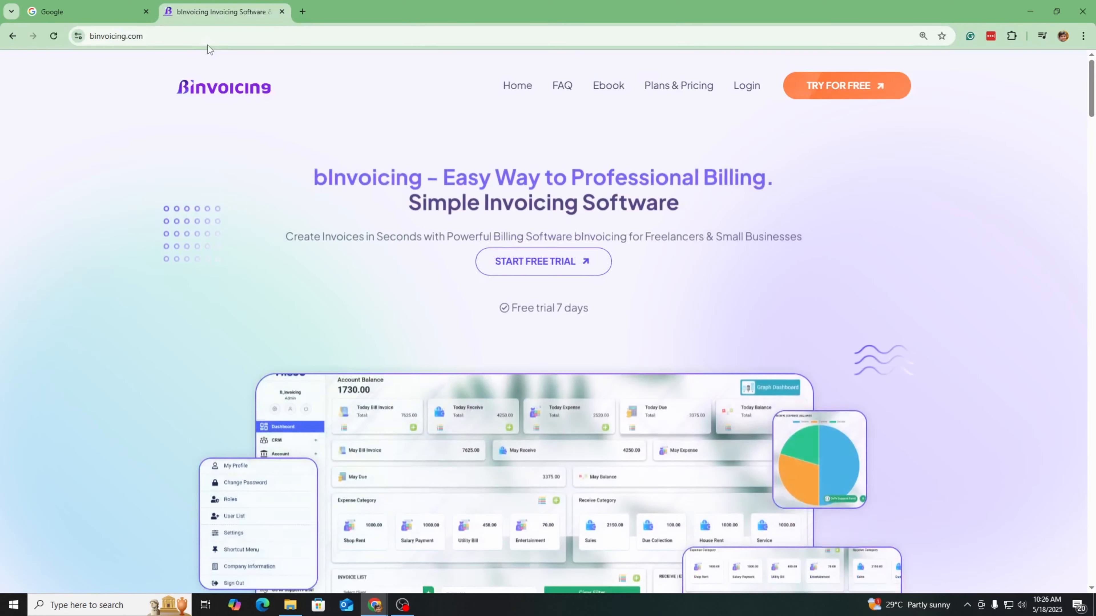
# Log back in with the account's phone number and password
pyautogui.click(753, 88)
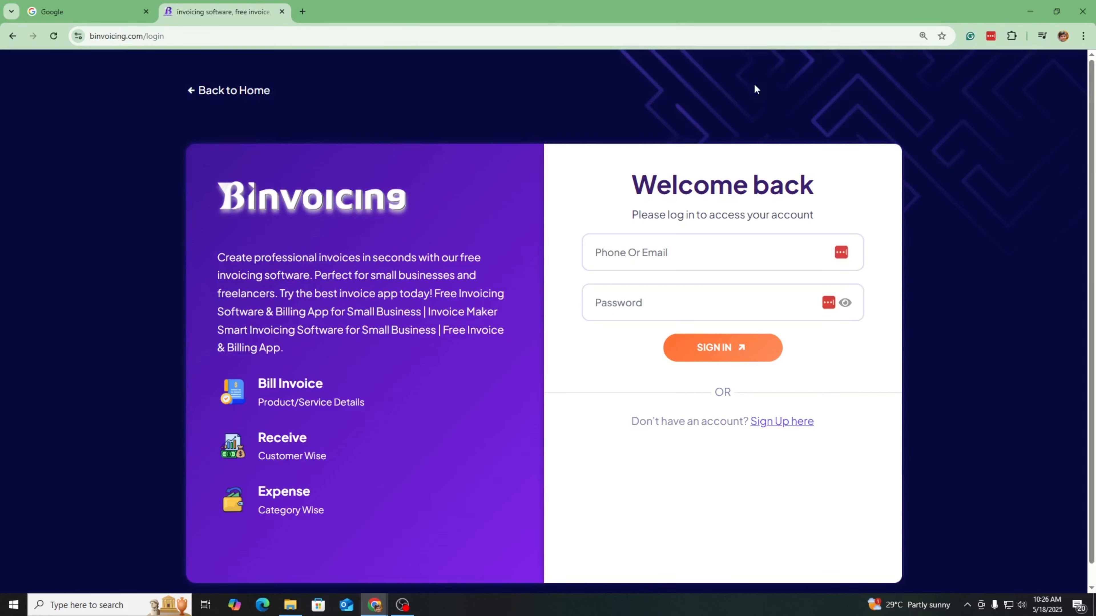
pyautogui.click(657, 263)
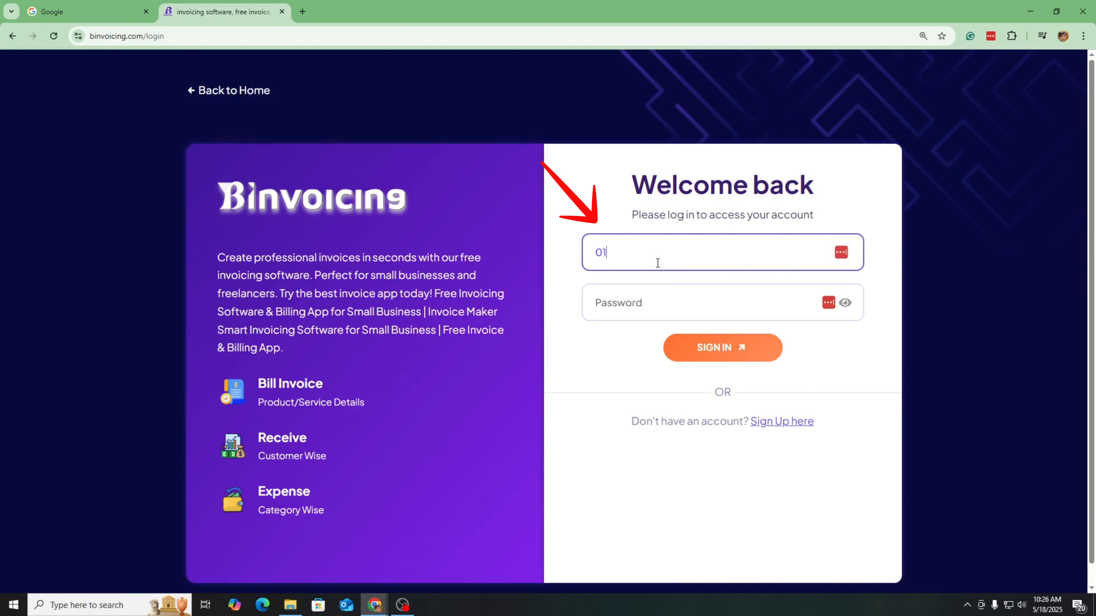
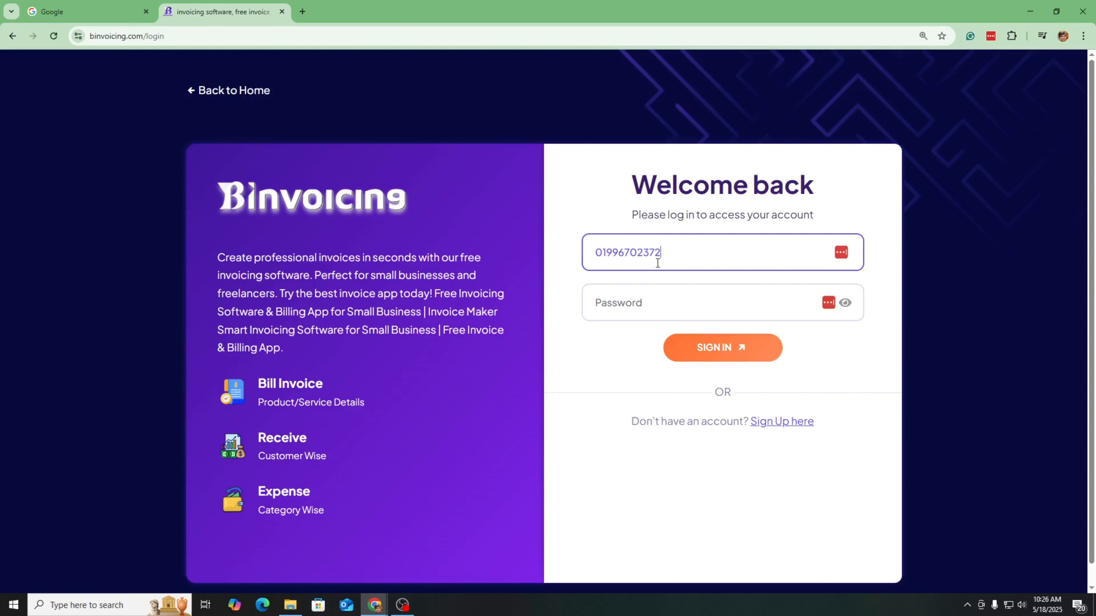
pyautogui.click(655, 309)
pyautogui.write('••••••')
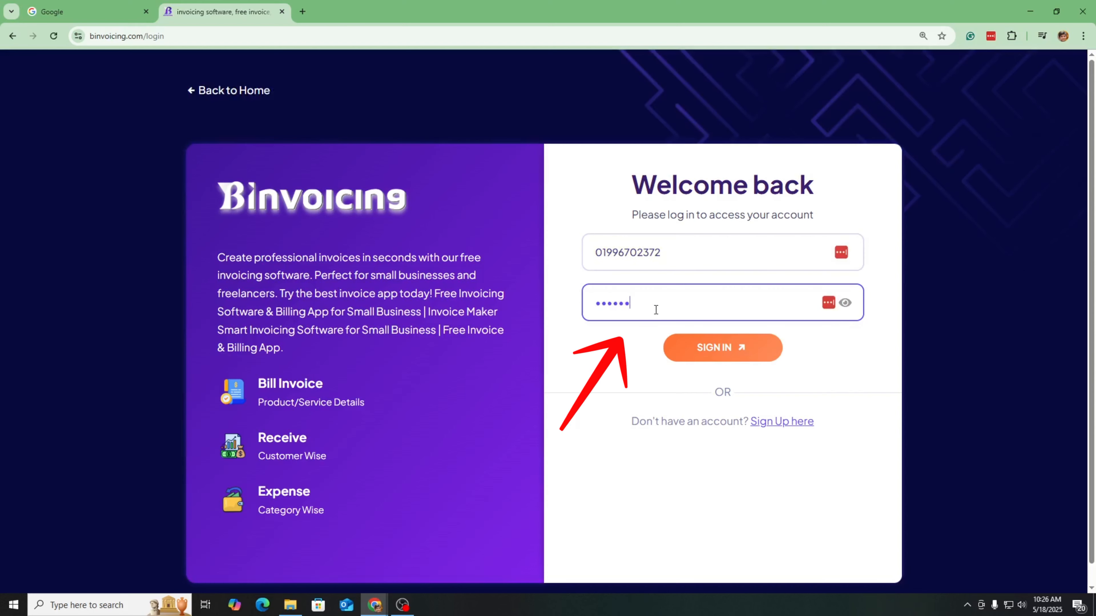
pyautogui.click(759, 348)
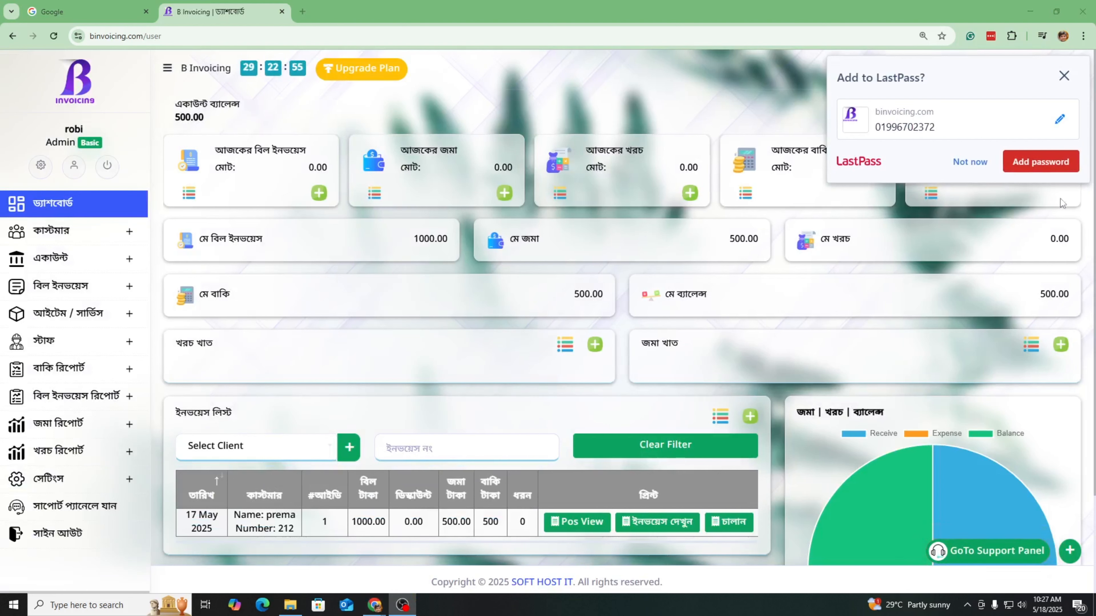
# Open the Add New Customer form and start filling in the customer's fields
pyautogui.click(969, 162)
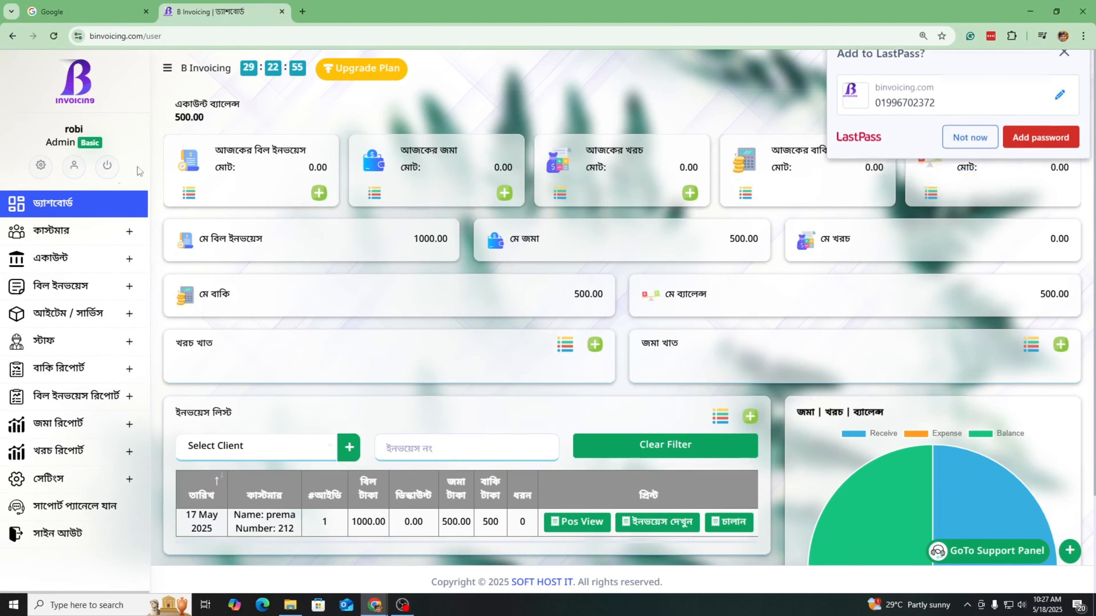
pyautogui.click(65, 235)
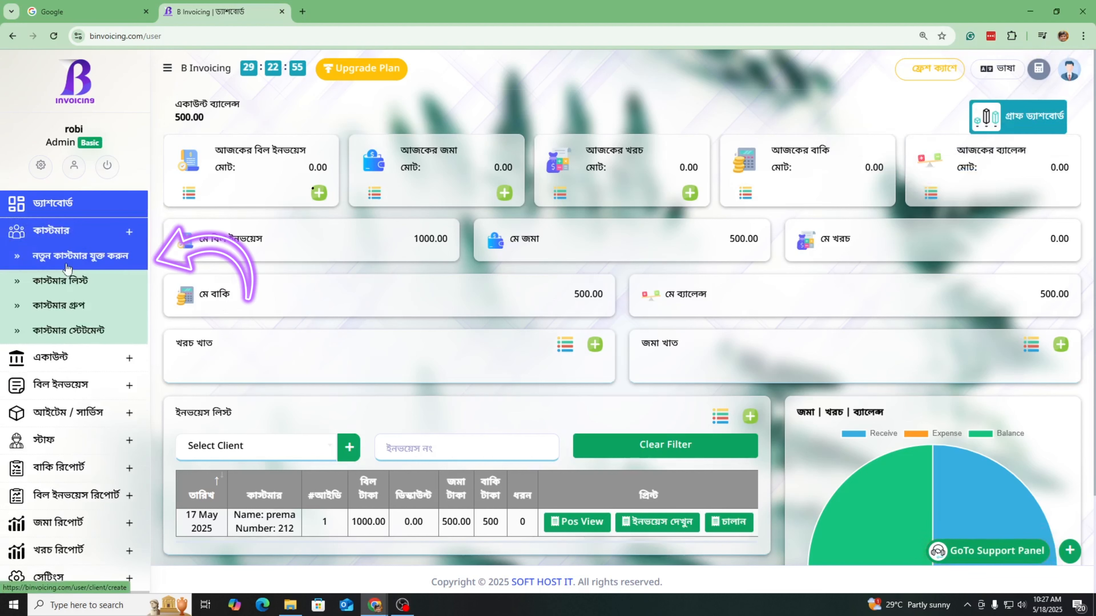
pyautogui.click(95, 267)
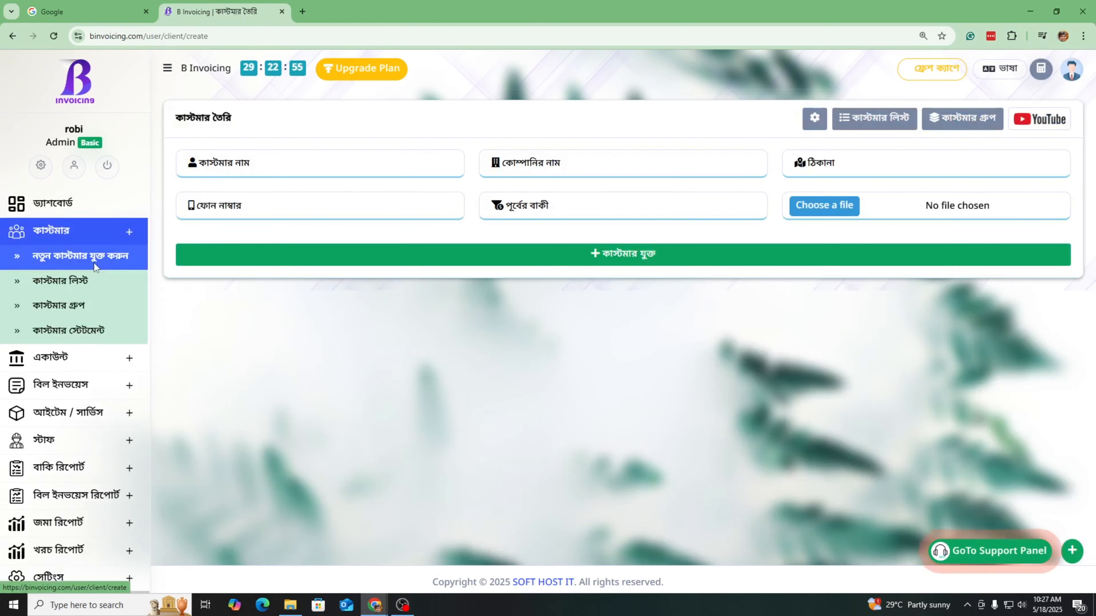
pyautogui.click(272, 164)
pyautogui.click(597, 161)
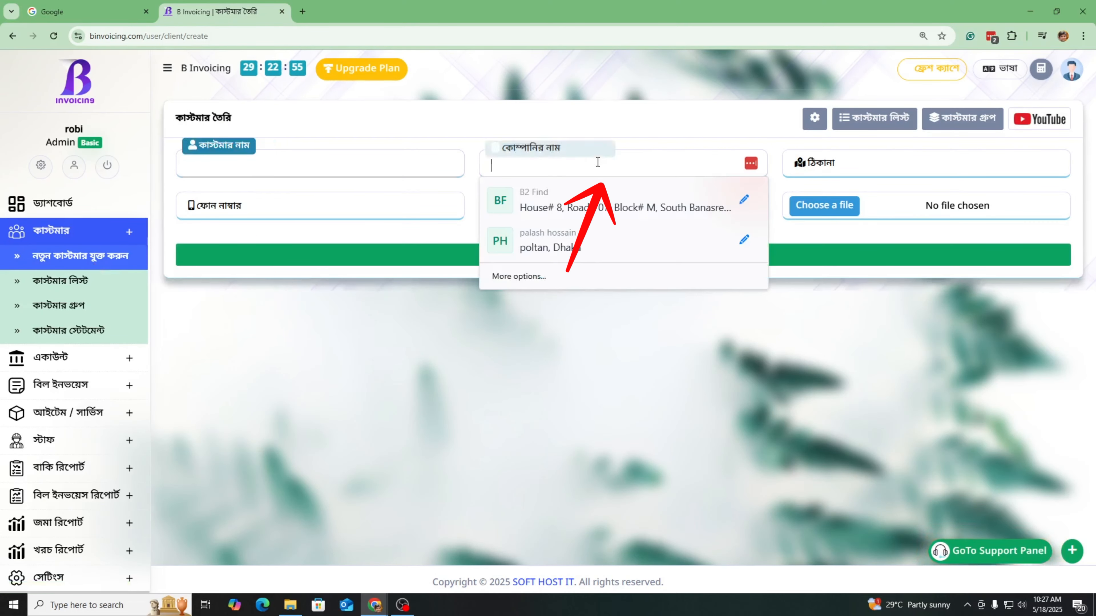
pyautogui.click(829, 173)
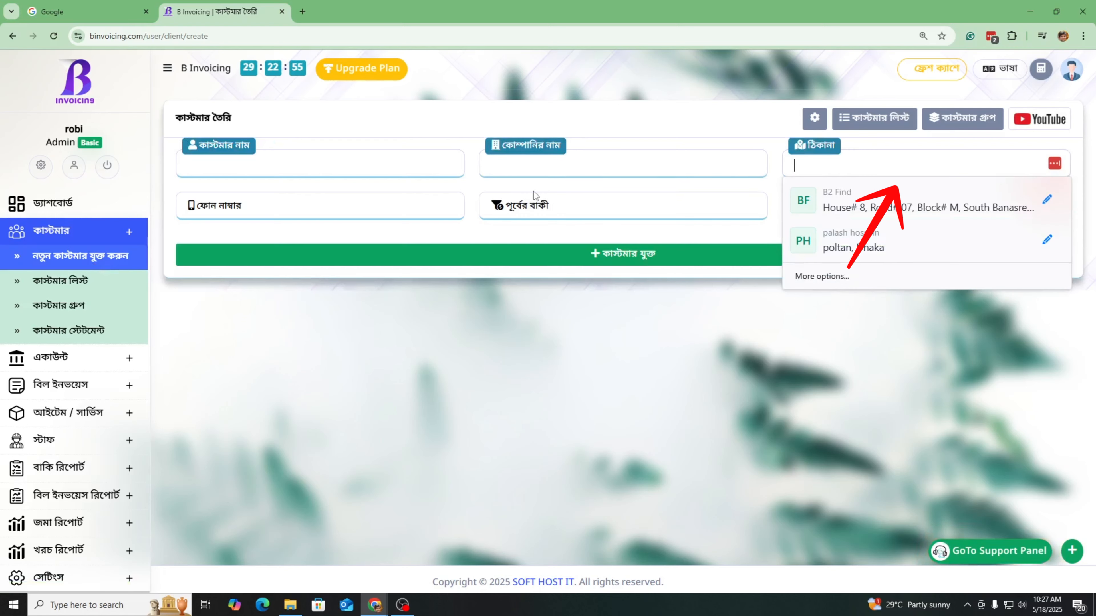
pyautogui.click(274, 209)
pyautogui.click(623, 212)
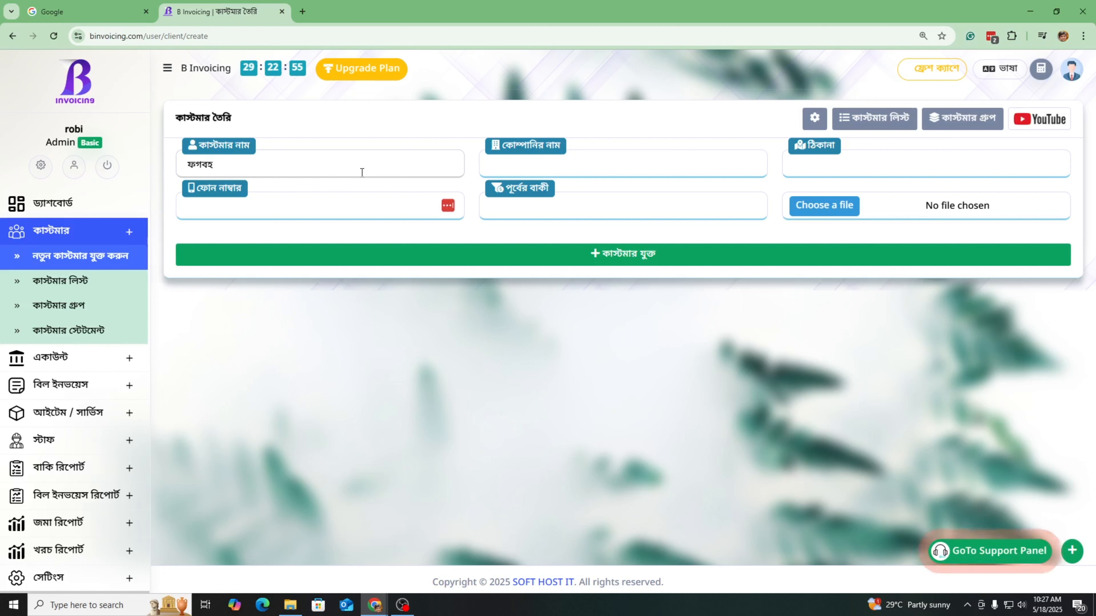
# Enter address 00, phone 000 and previous due 500, then add the customer
pyautogui.press('BackSpace')
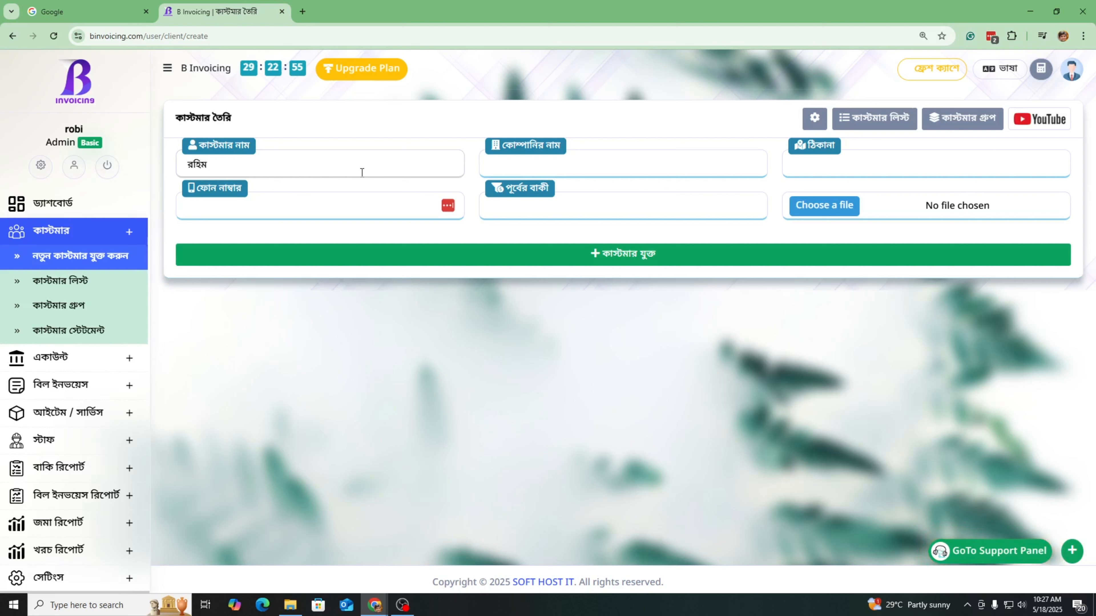
pyautogui.press('Tab')
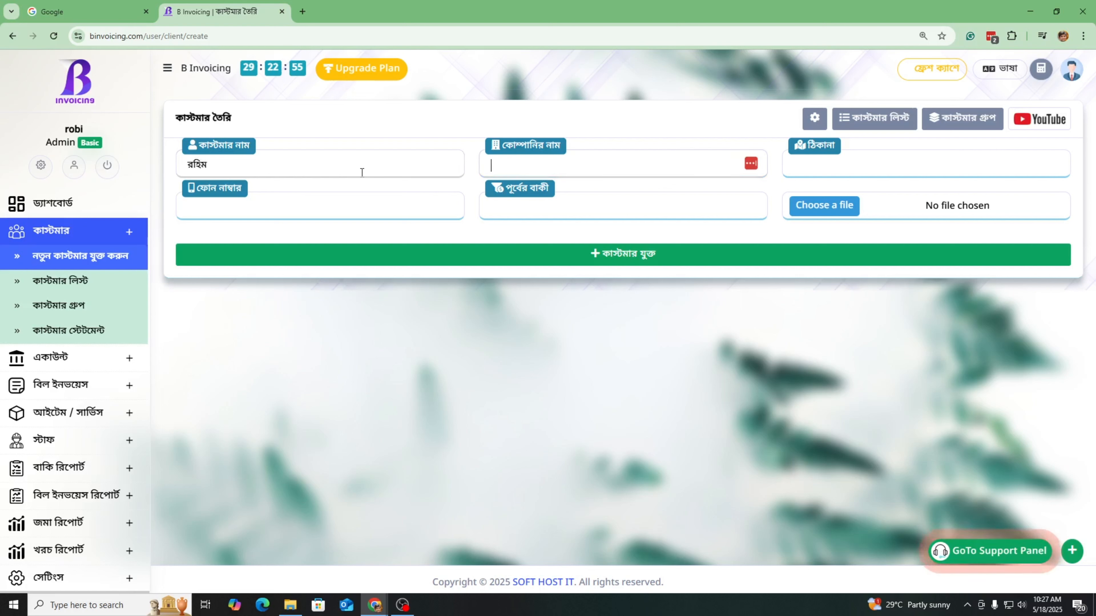
pyautogui.press('Tab')
pyautogui.write('00')
pyautogui.press('Tab')
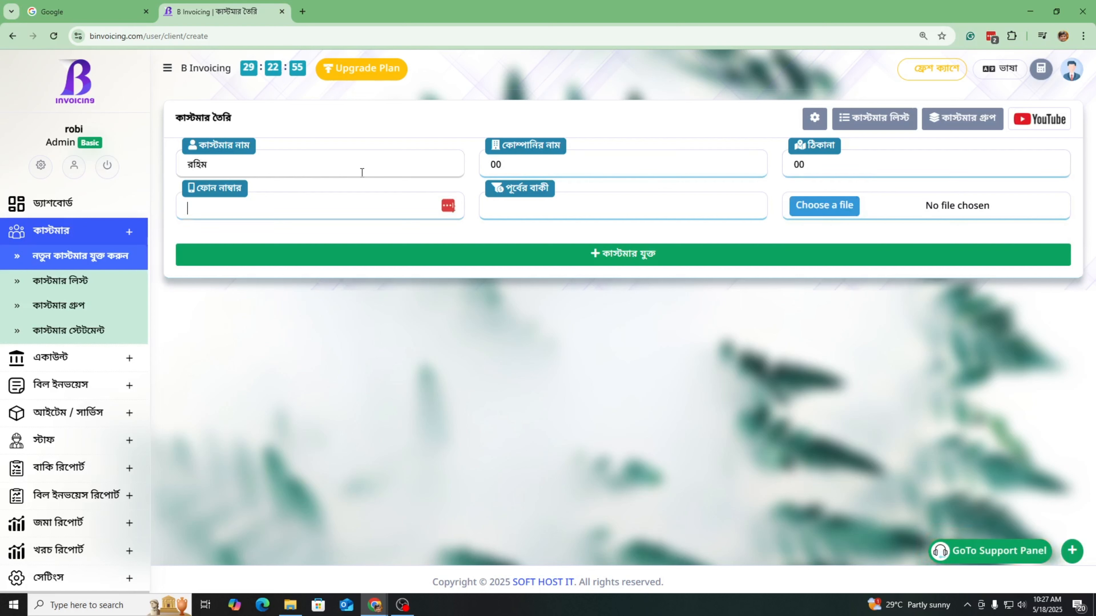
pyautogui.write('000')
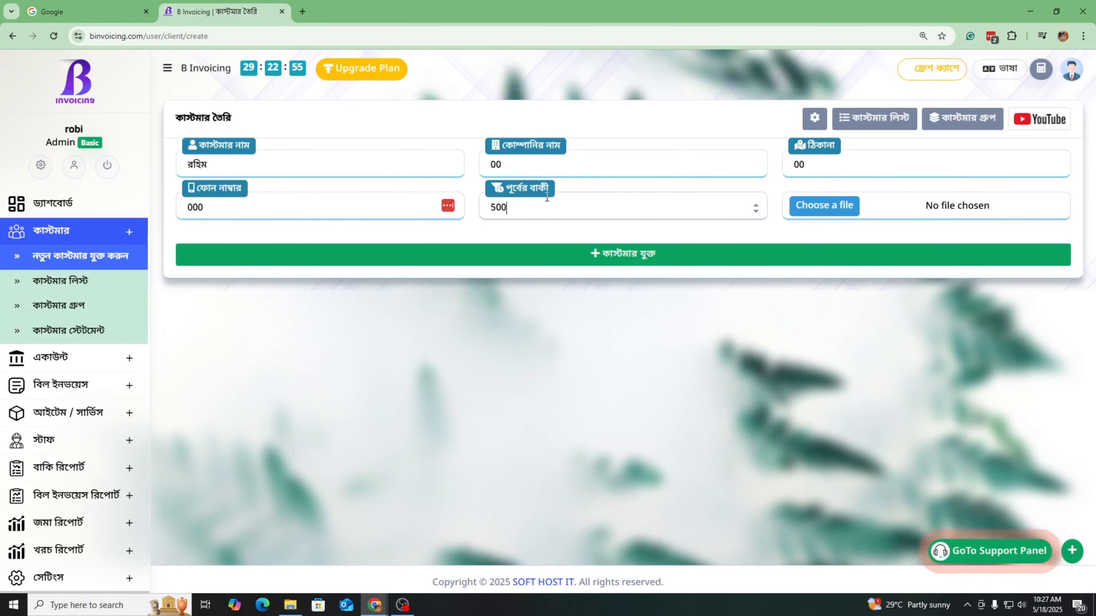
pyautogui.click(546, 198)
pyautogui.write('500')
pyautogui.click(607, 258)
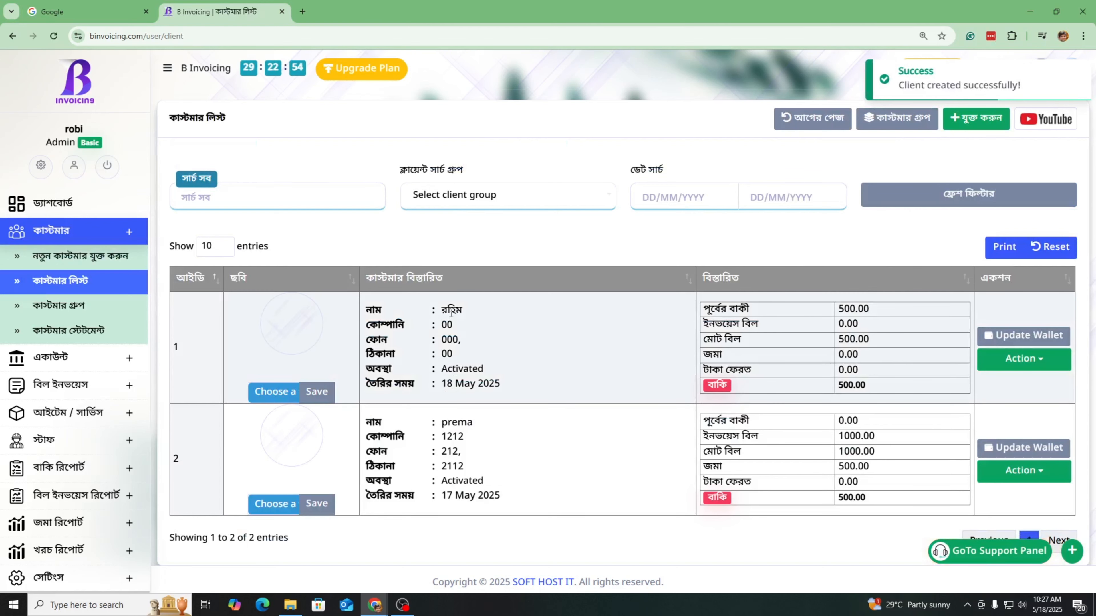
# Review the first client's 500.00 previous due in the customer list and open its Action menu
pyautogui.click(69, 281)
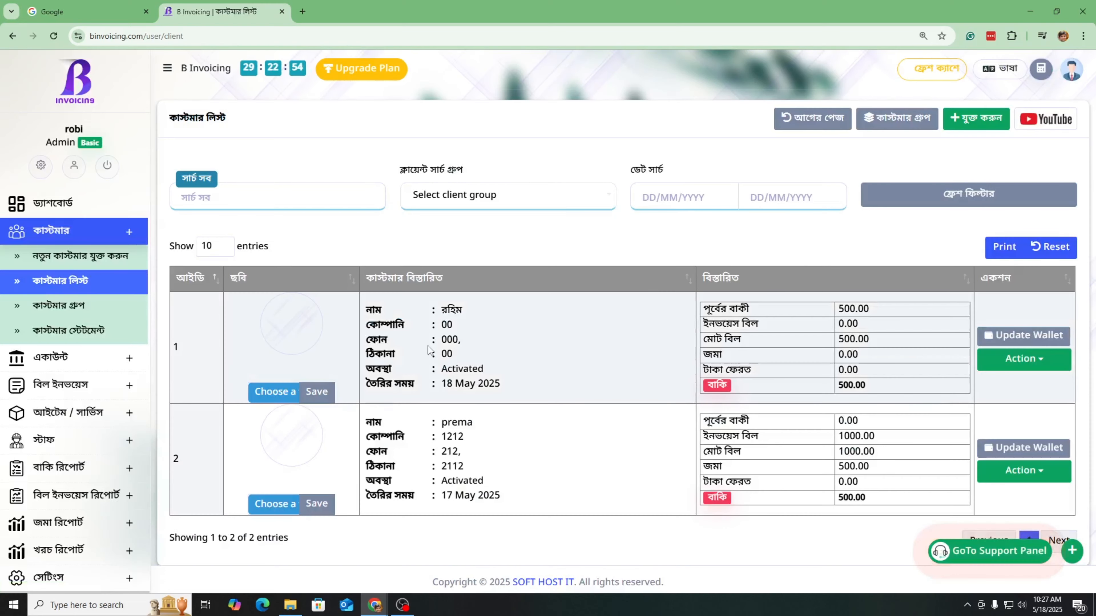
pyautogui.moveTo(448, 311); pyautogui.dragTo(460, 340)
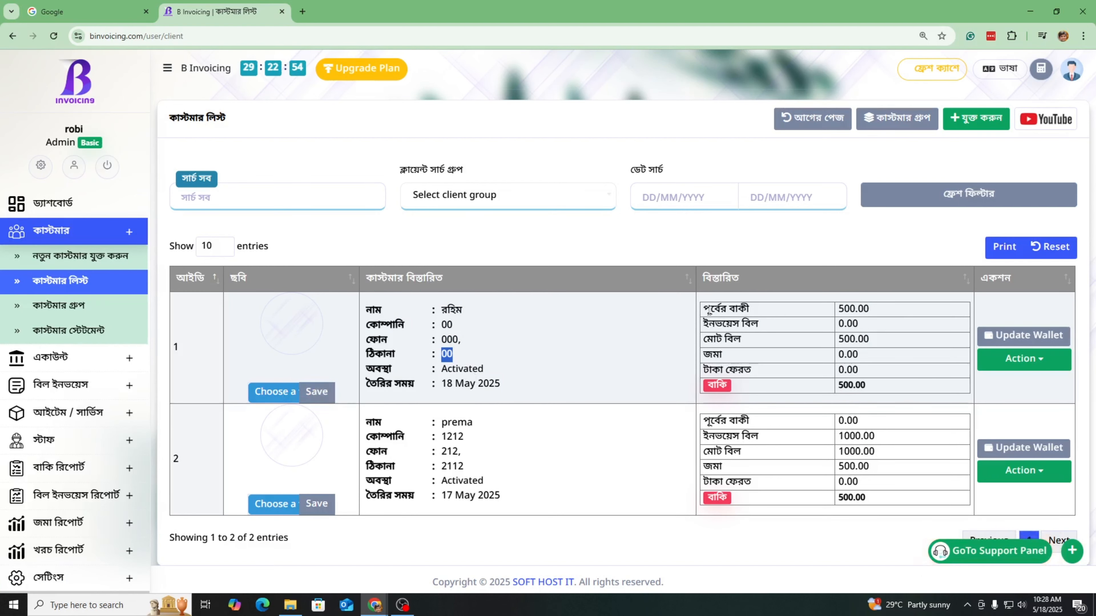
pyautogui.moveTo(766, 307); pyautogui.dragTo(851, 314)
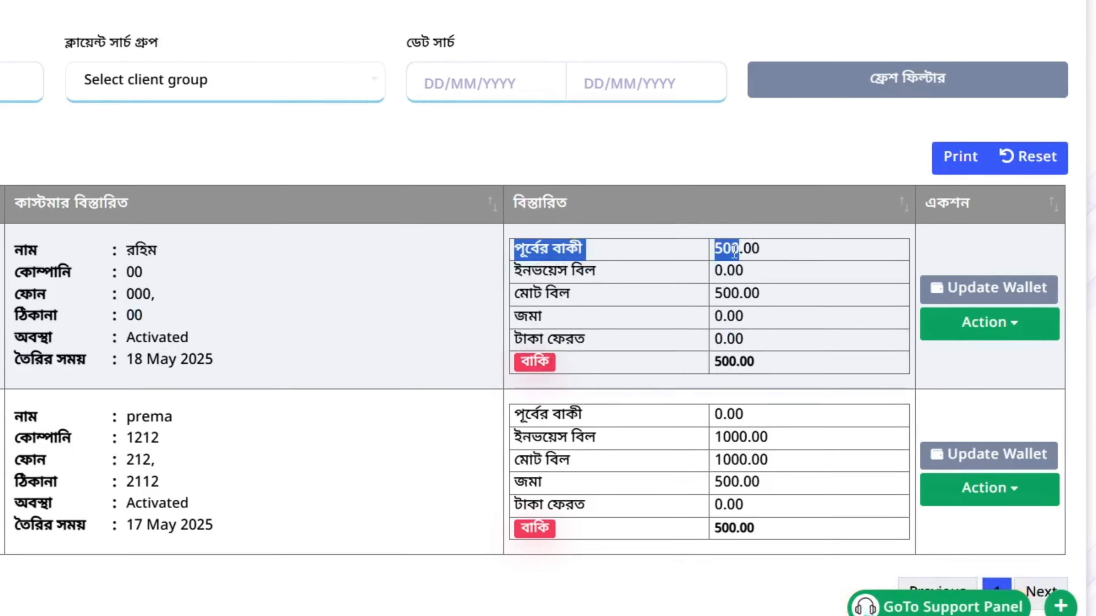
pyautogui.doubleClick(610, 276)
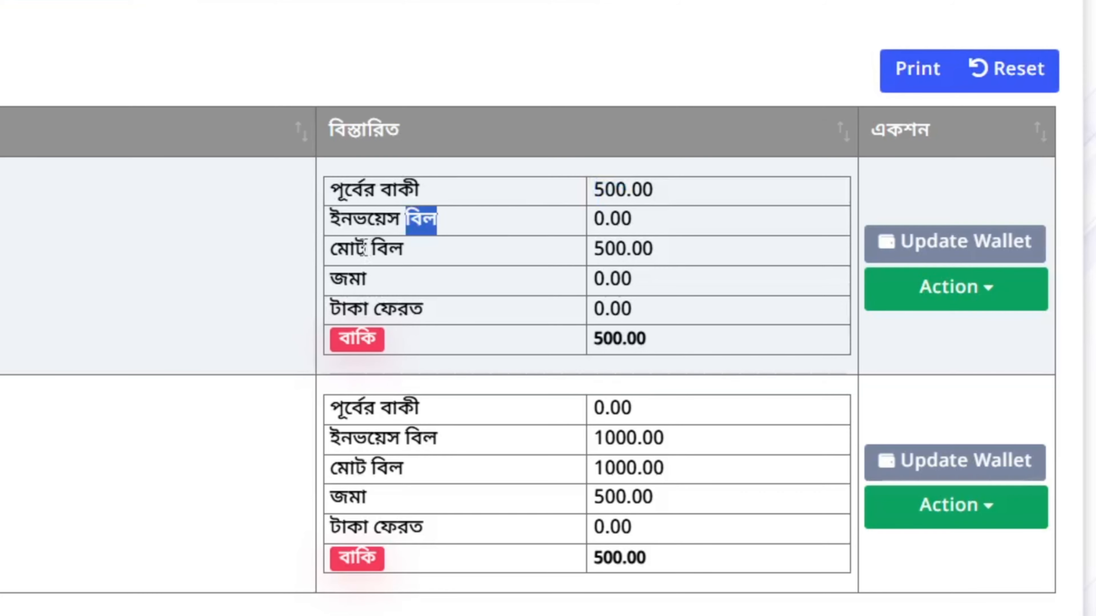
pyautogui.doubleClick(385, 249)
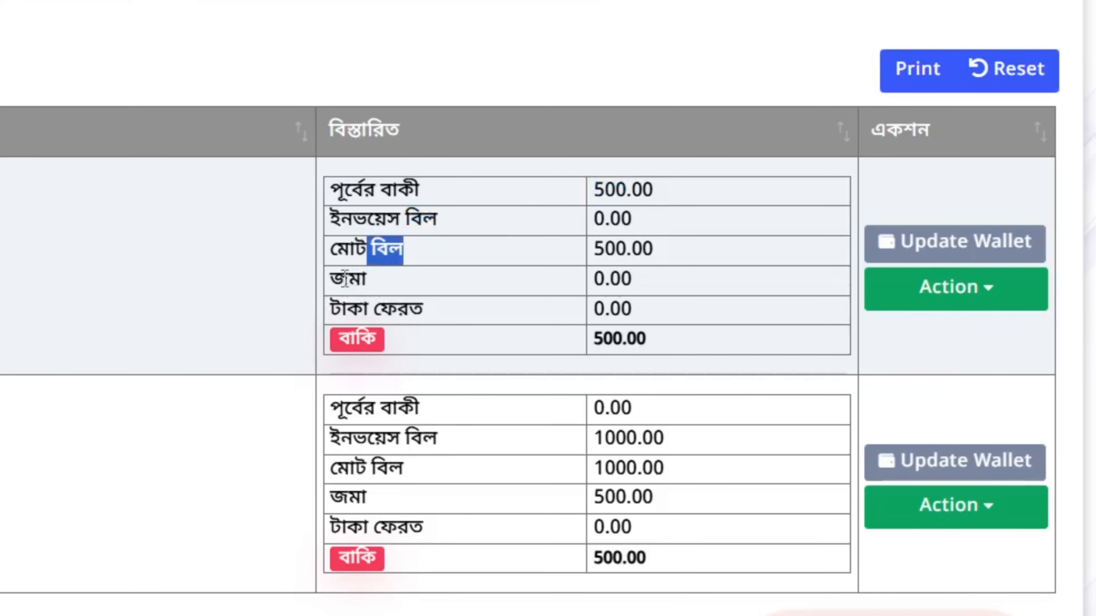
pyautogui.moveTo(349, 279); pyautogui.dragTo(390, 279)
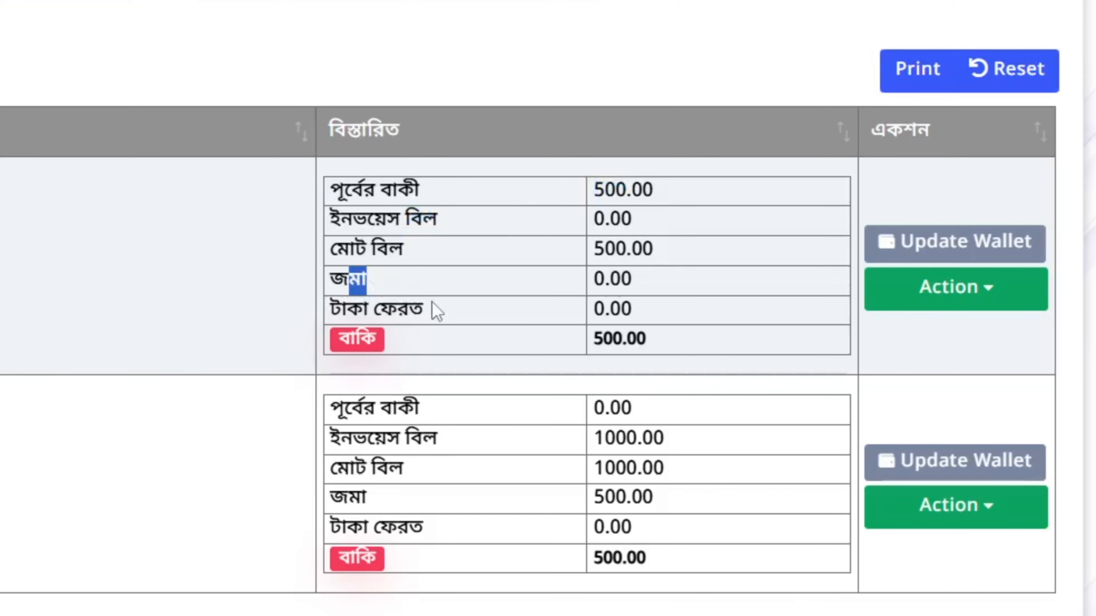
pyautogui.moveTo(632, 310); pyautogui.dragTo(594, 310)
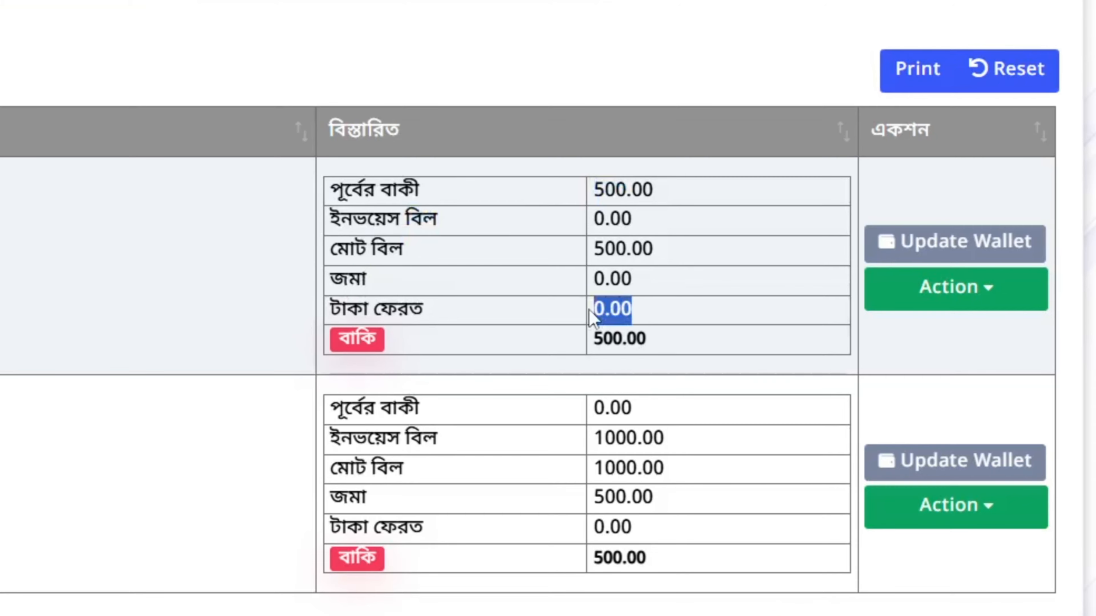
pyautogui.moveTo(712, 349); pyautogui.dragTo(570, 343)
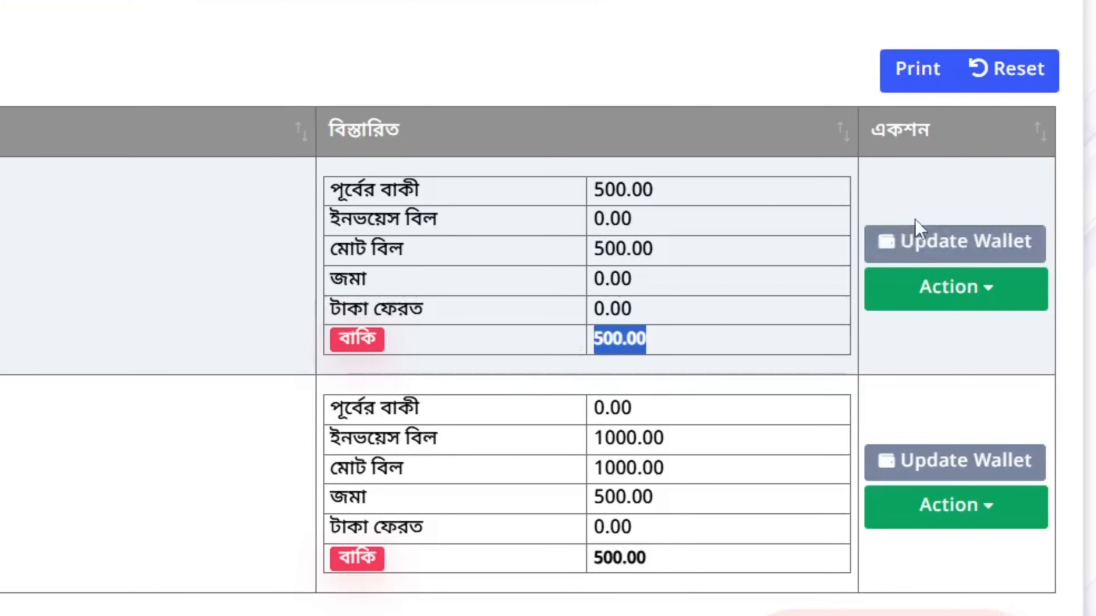
pyautogui.click(921, 235)
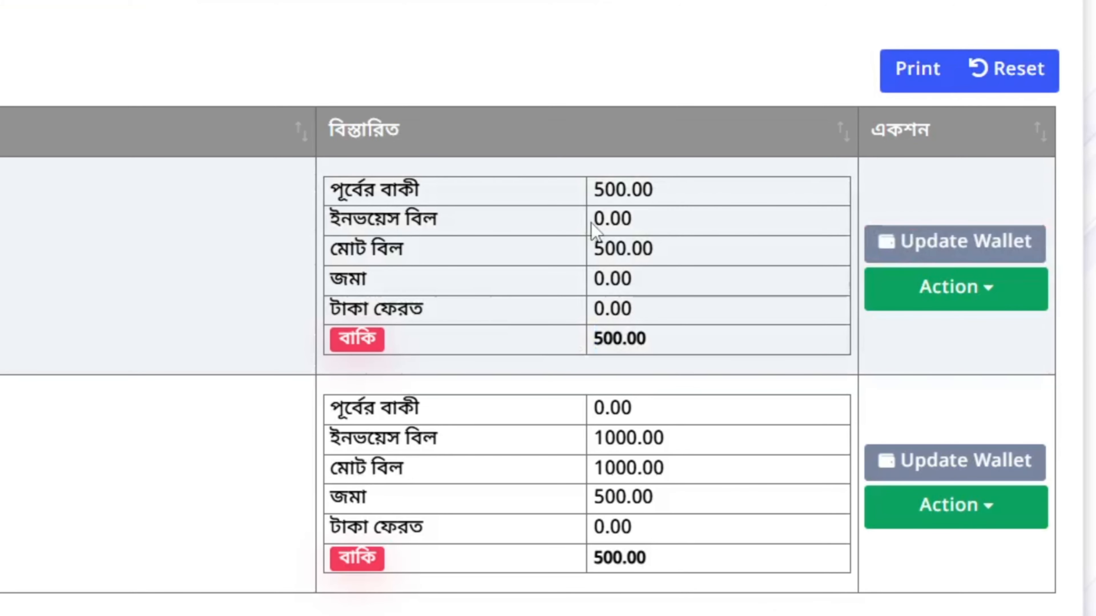
pyautogui.click(932, 298)
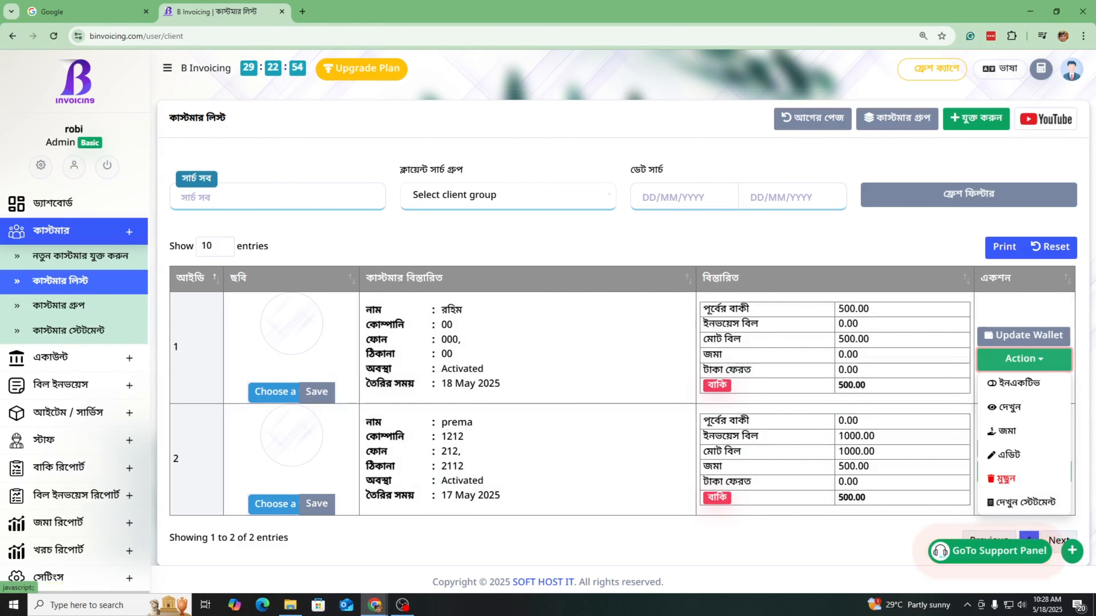
# Add a customer group named 'Due Customer', replacing the default 'test' name
pyautogui.click(98, 309)
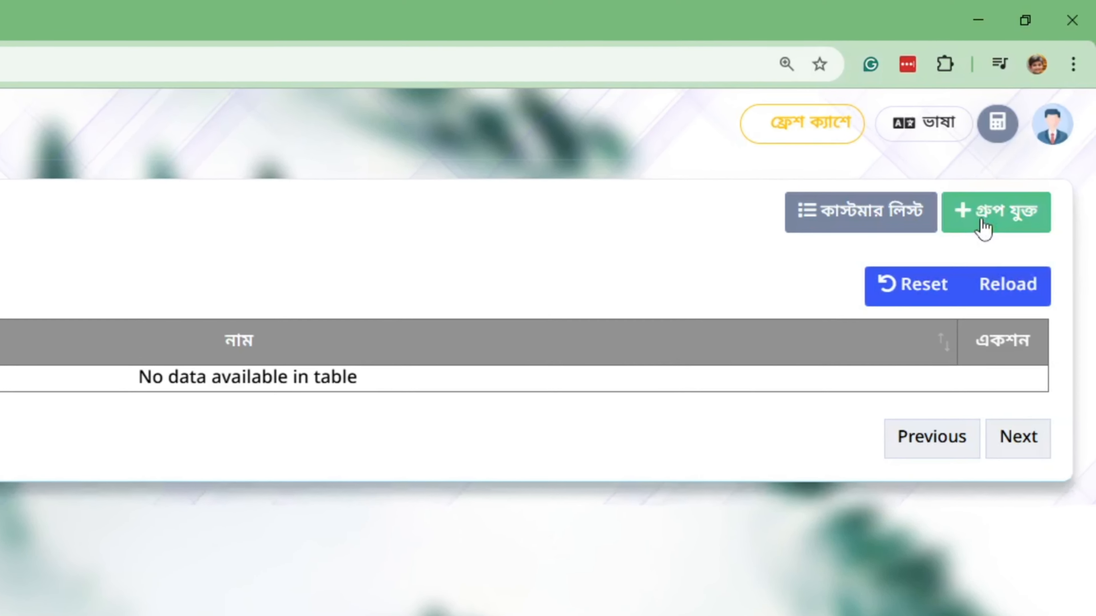
pyautogui.click(992, 210)
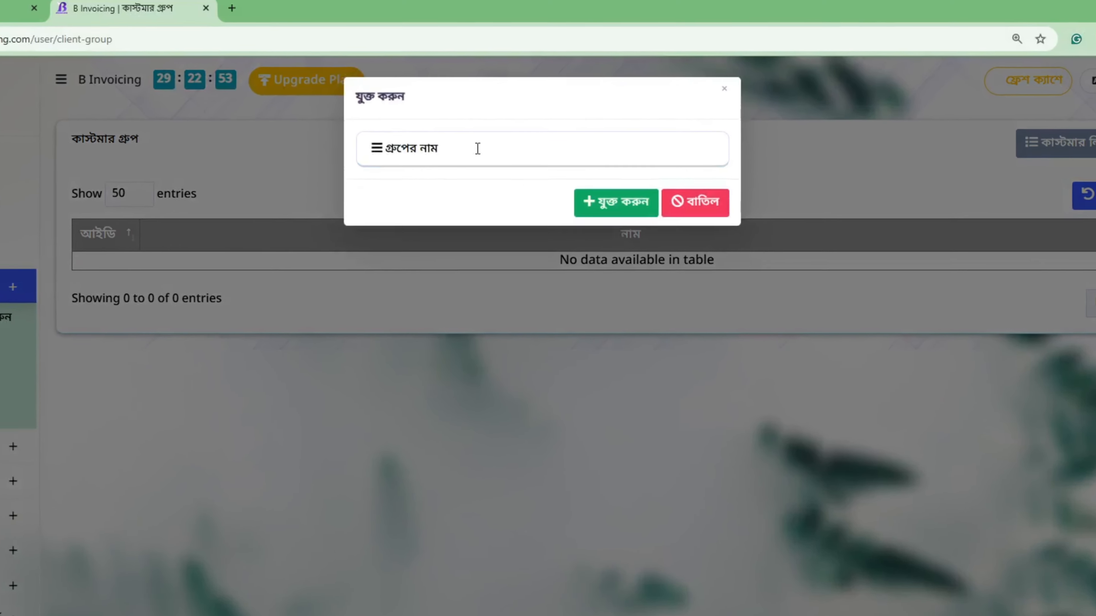
pyautogui.click(478, 148)
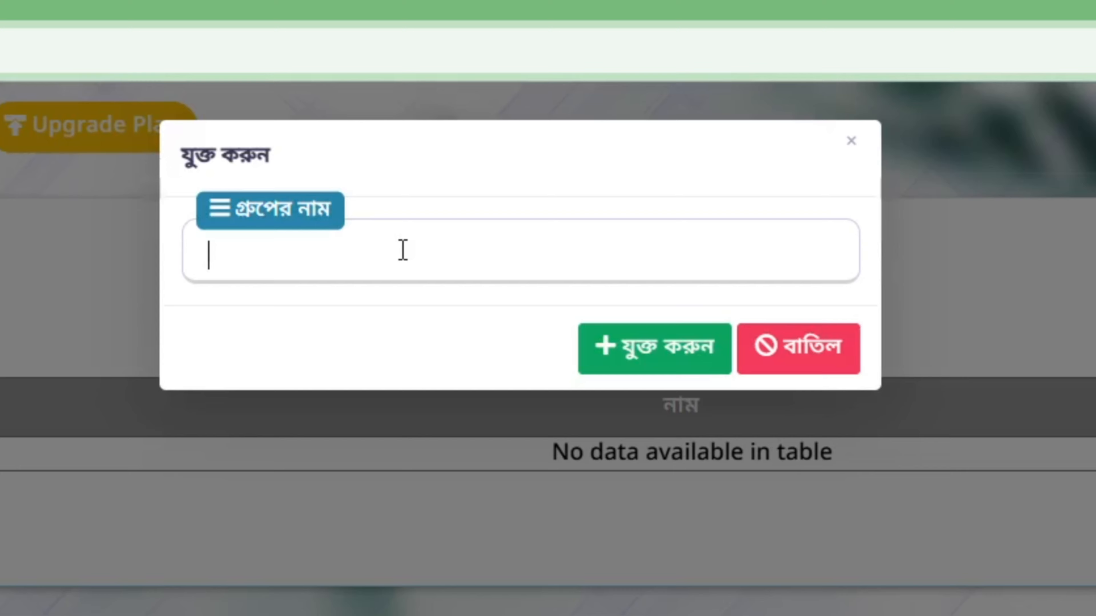
pyautogui.moveTo(359, 241); pyautogui.dragTo(103, 270)
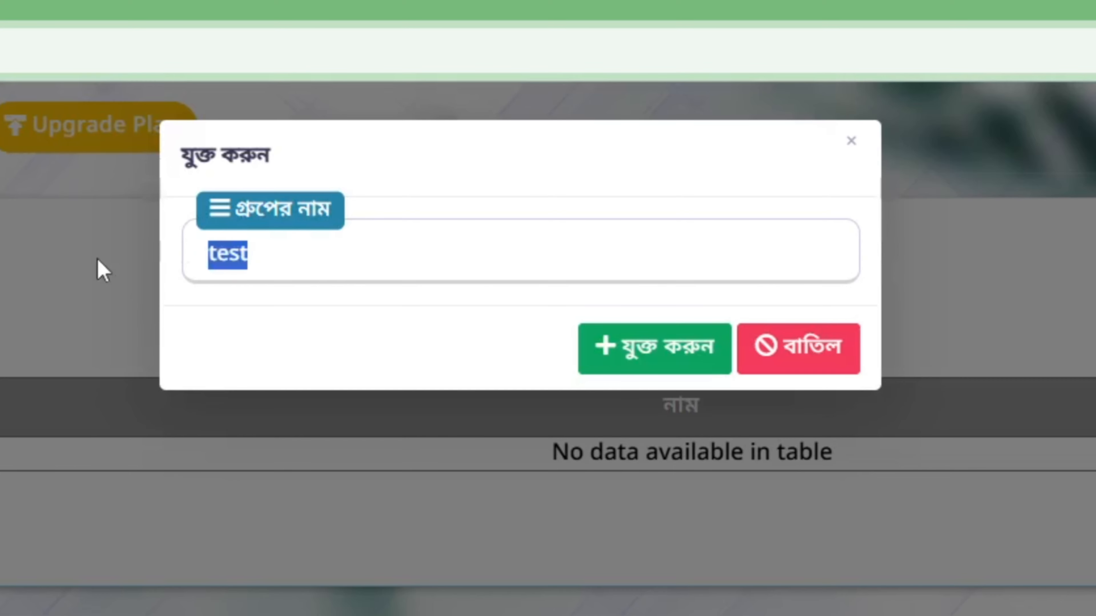
pyautogui.write('Due Customer')
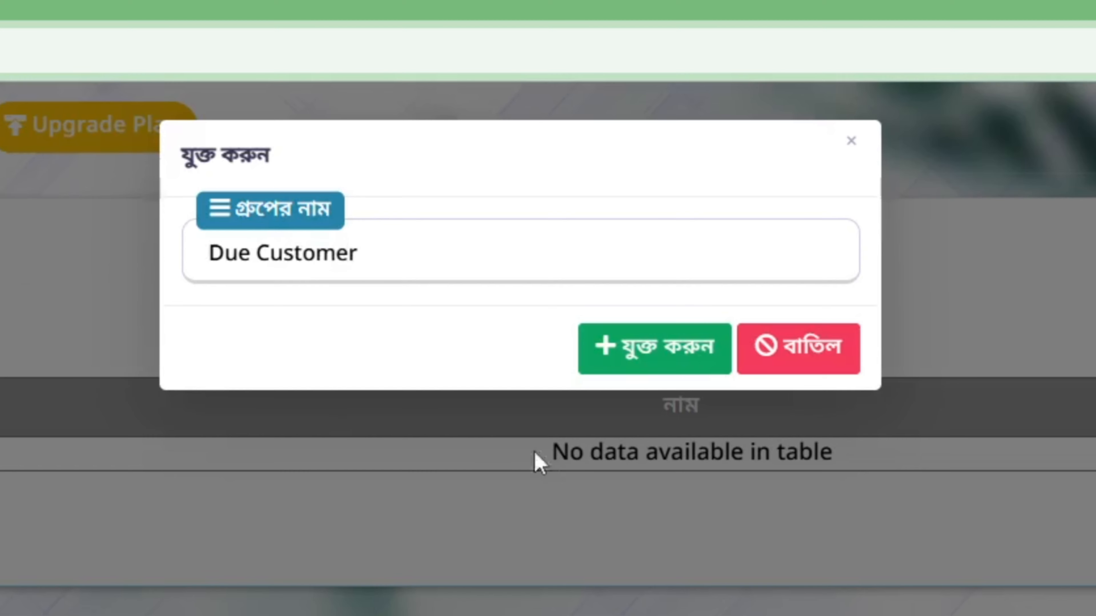
pyautogui.click(655, 348)
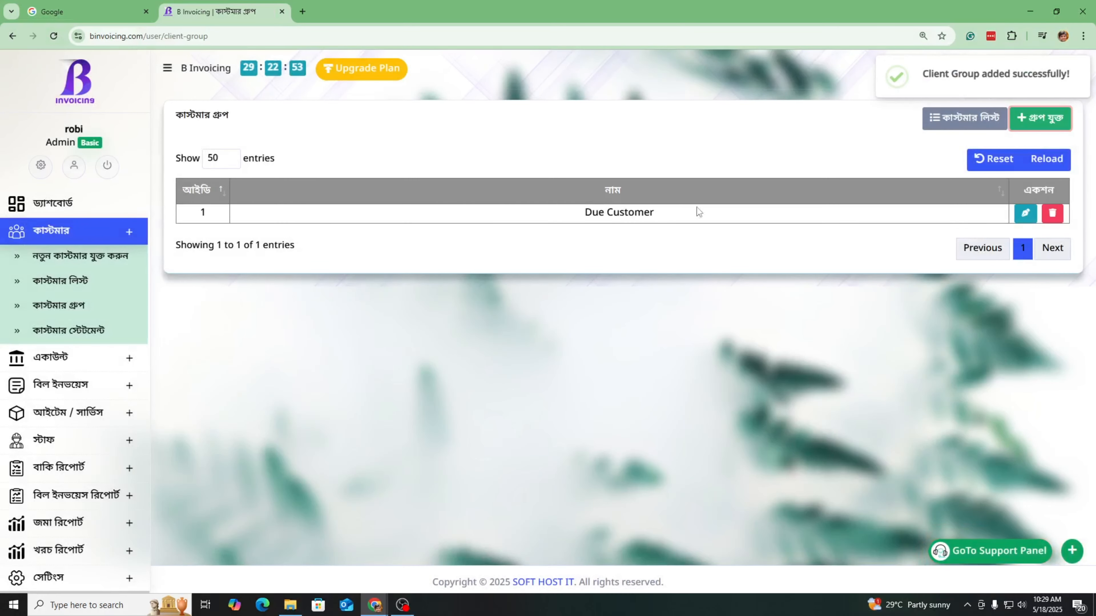
pyautogui.moveTo(697, 207); pyautogui.dragTo(539, 209)
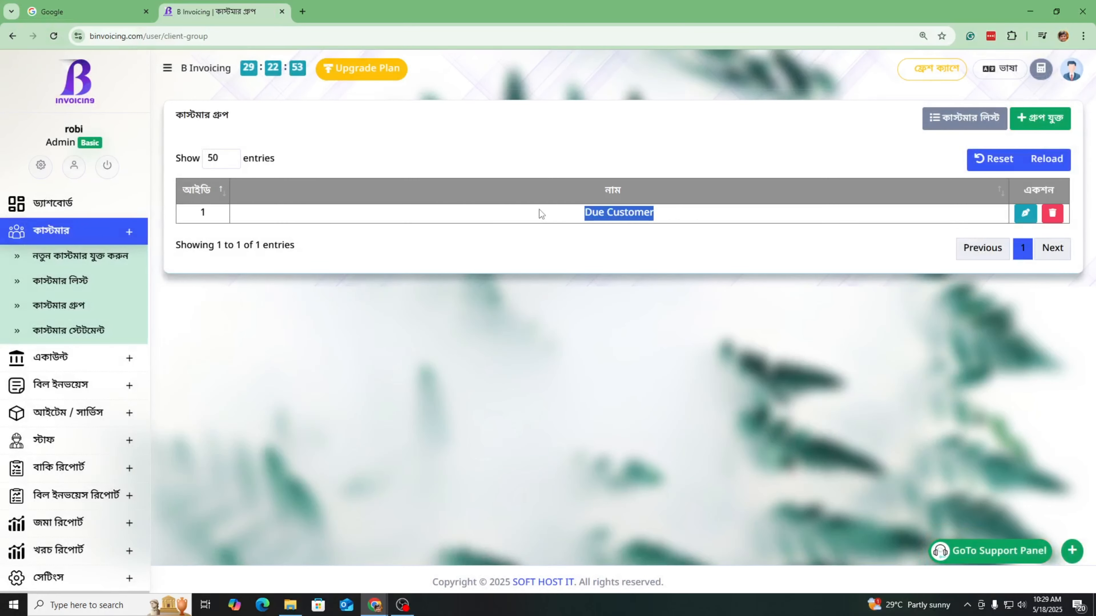
# Open the first client's edit form and enable the Customer Group field in form settings
pyautogui.click(97, 291)
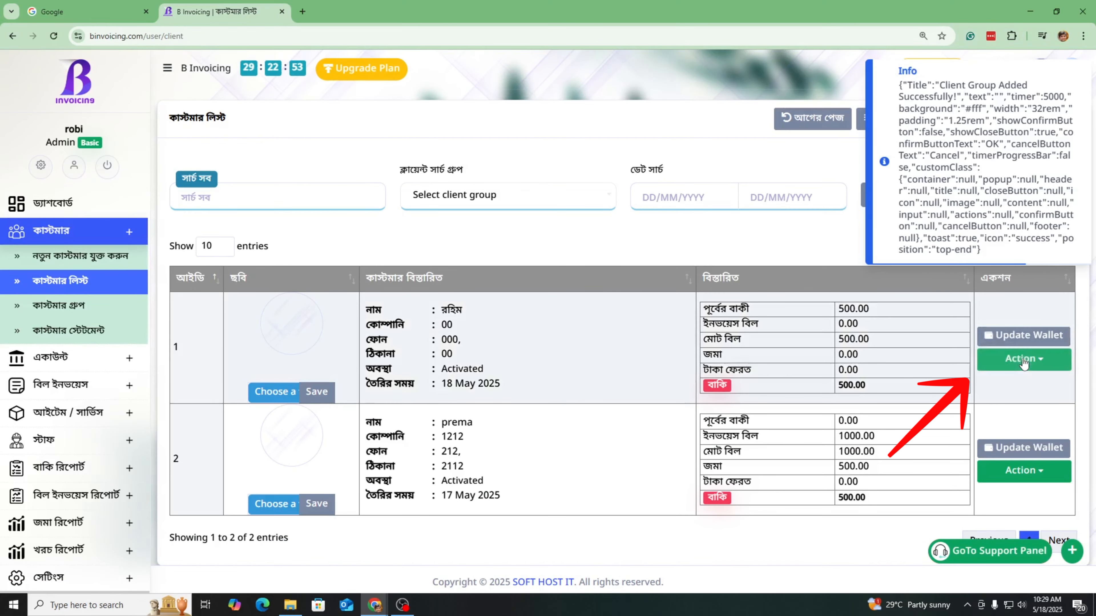
pyautogui.click(1007, 362)
pyautogui.click(1005, 456)
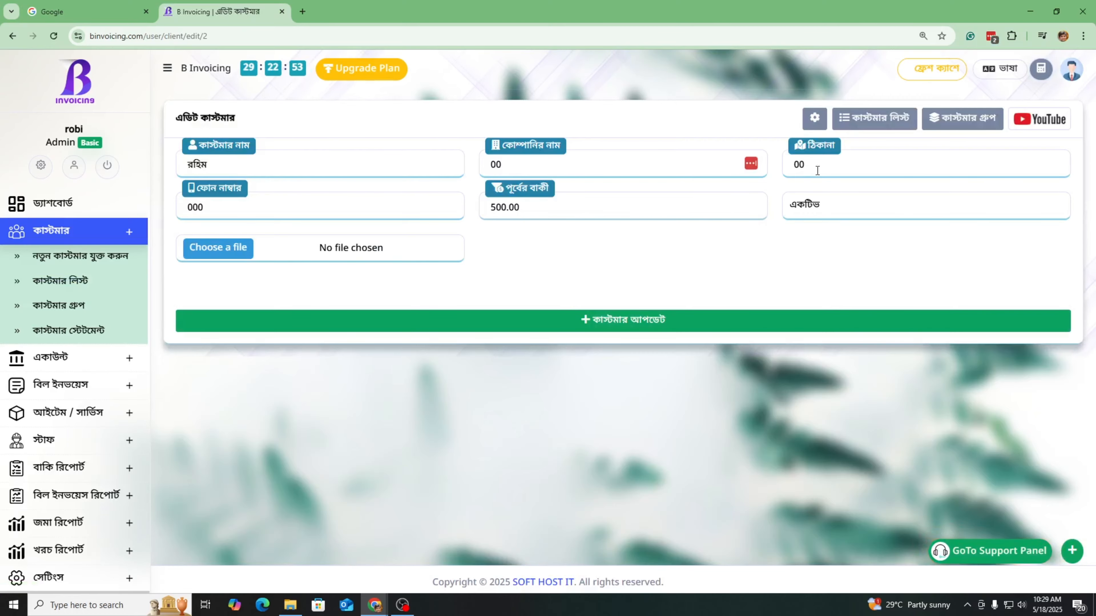
pyautogui.click(813, 119)
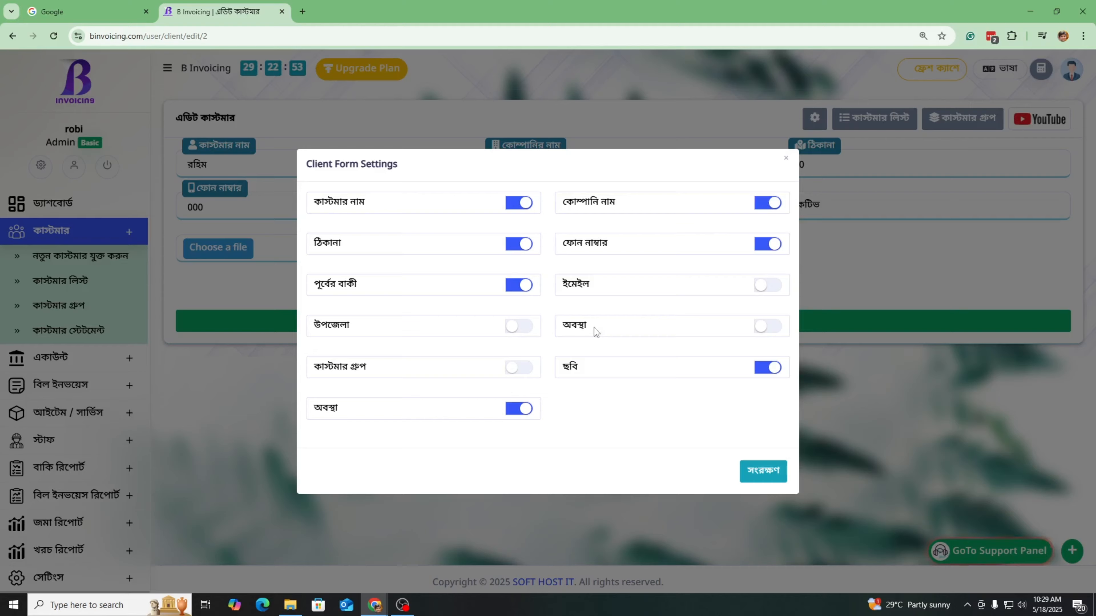
pyautogui.click(765, 470)
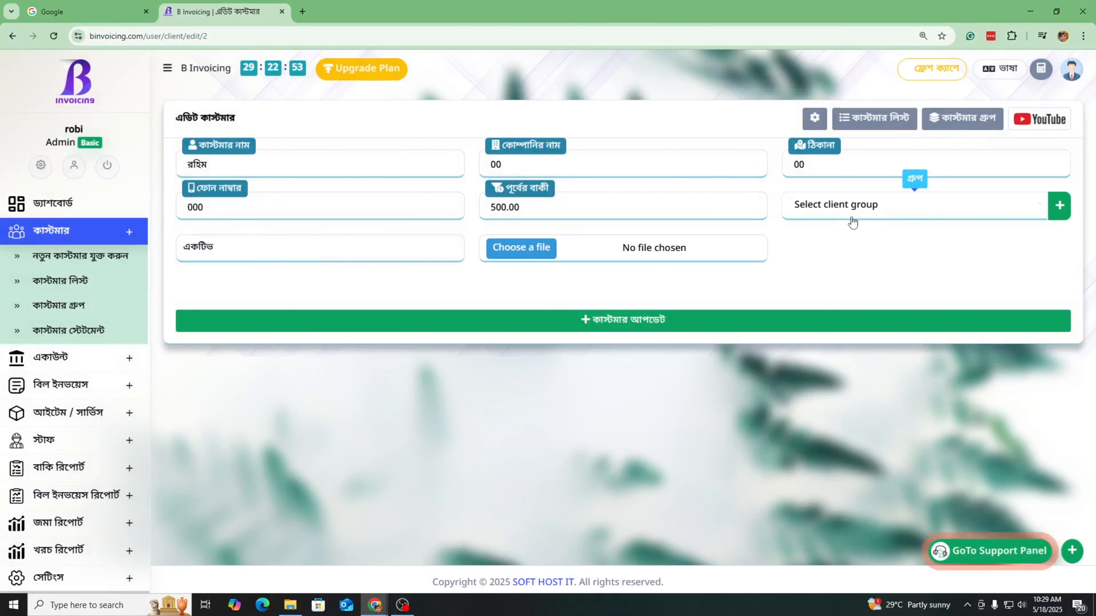
# Assign the client to the Due Customer group and save the update
pyautogui.click(858, 211)
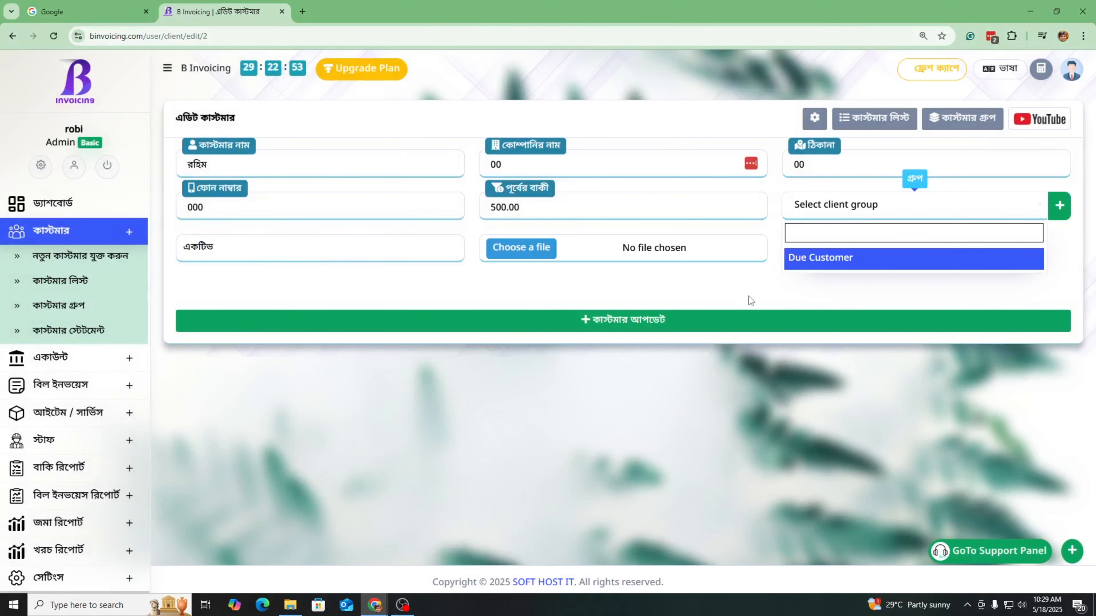
pyautogui.click(822, 259)
pyautogui.click(685, 327)
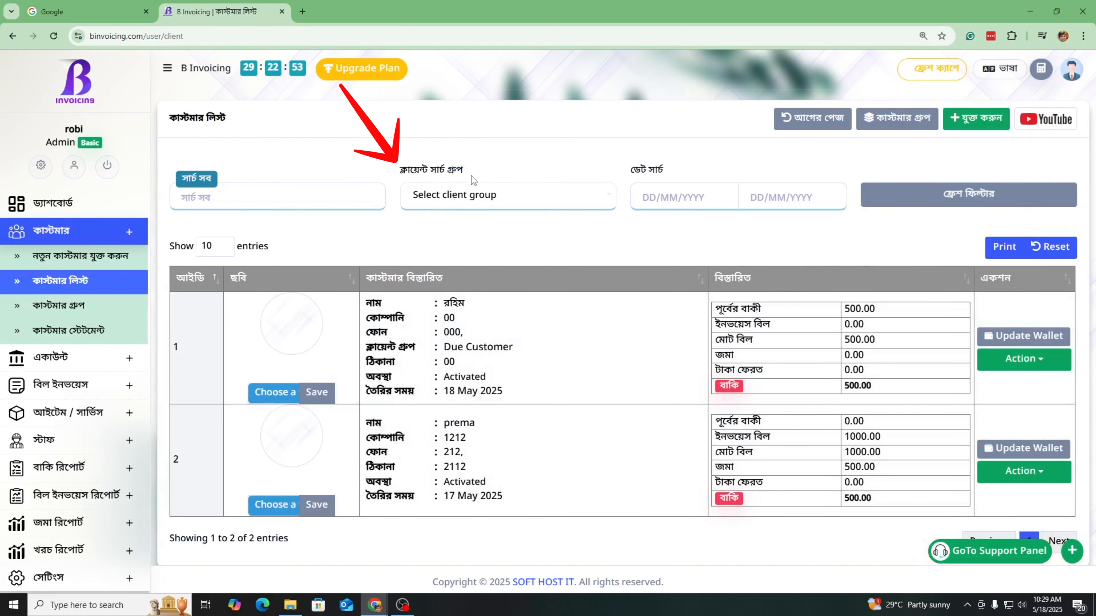
# Filter the customer list to the Due Customer group, then open the Customer Statement
pyautogui.click(475, 208)
pyautogui.click(454, 255)
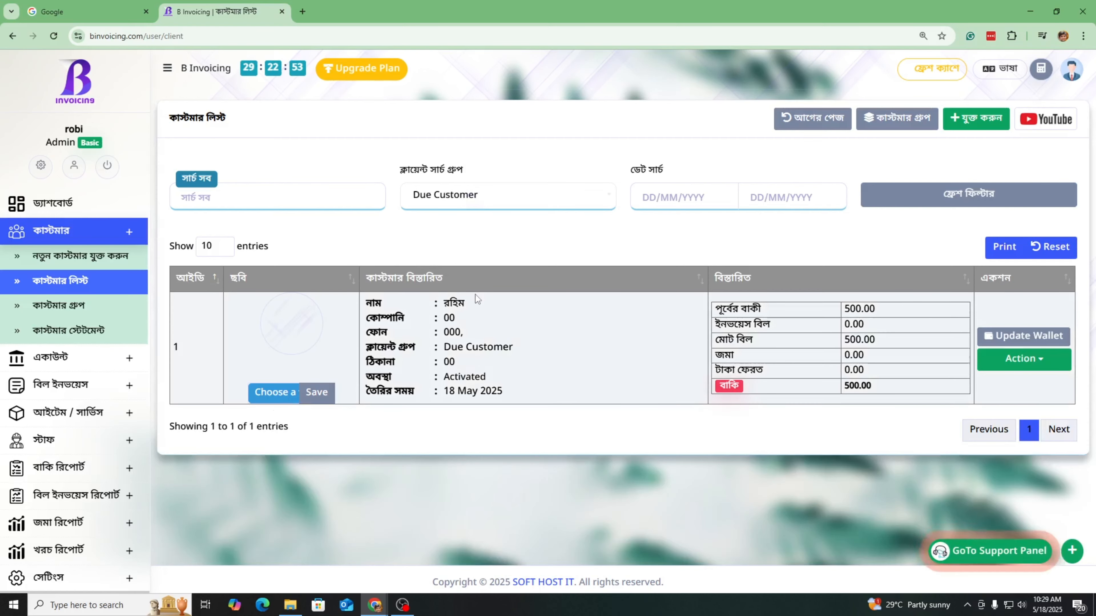
pyautogui.click(79, 330)
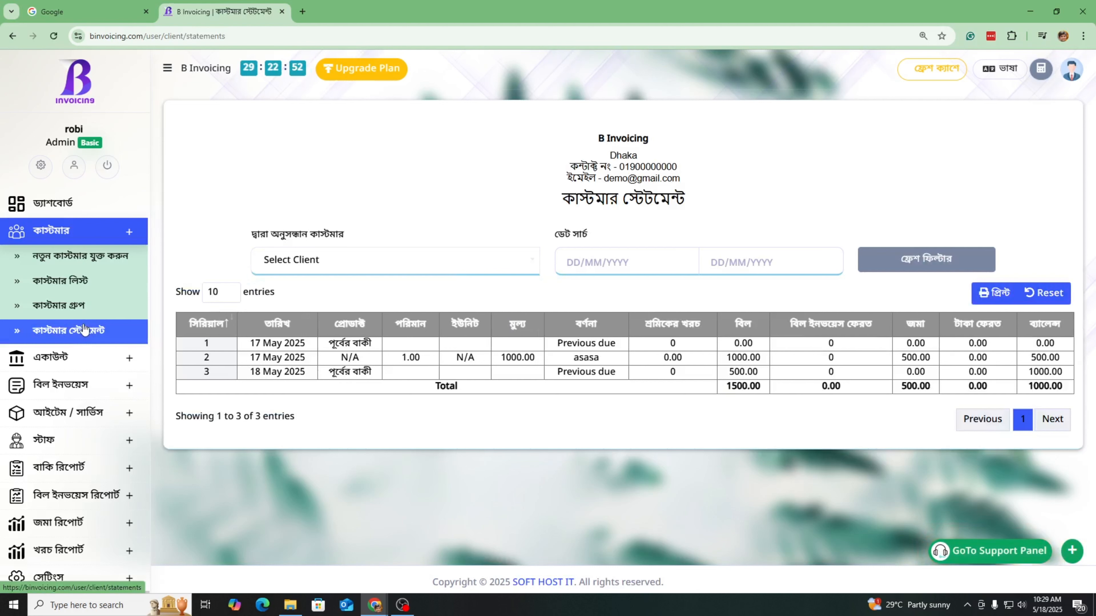
# Open the statement's client dropdown, then navigate via the sidebar back to the Customer List
pyautogui.click(355, 269)
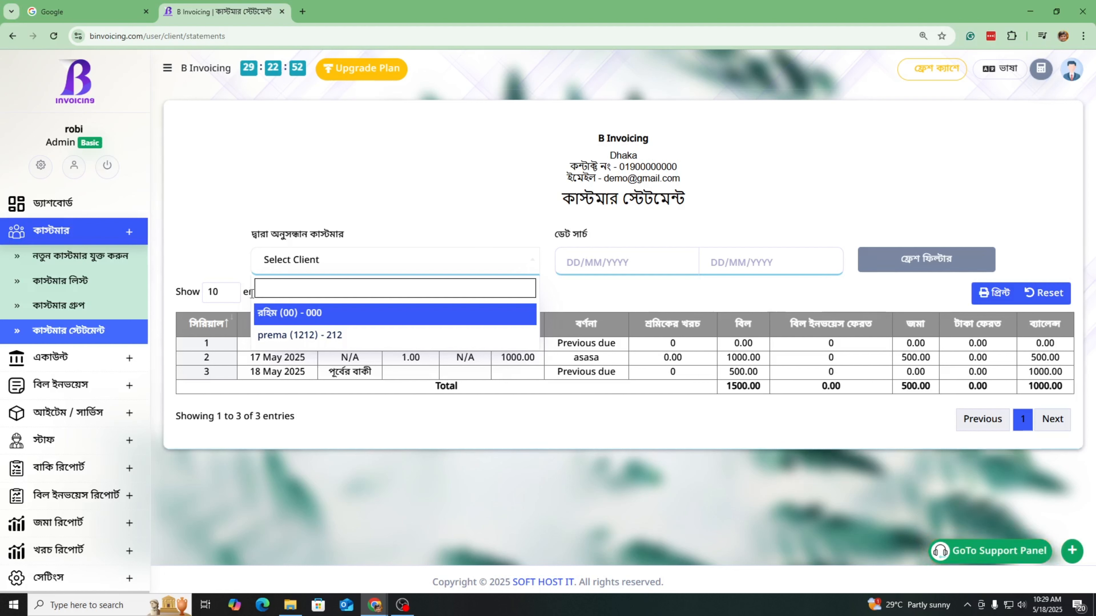
pyautogui.click(65, 467)
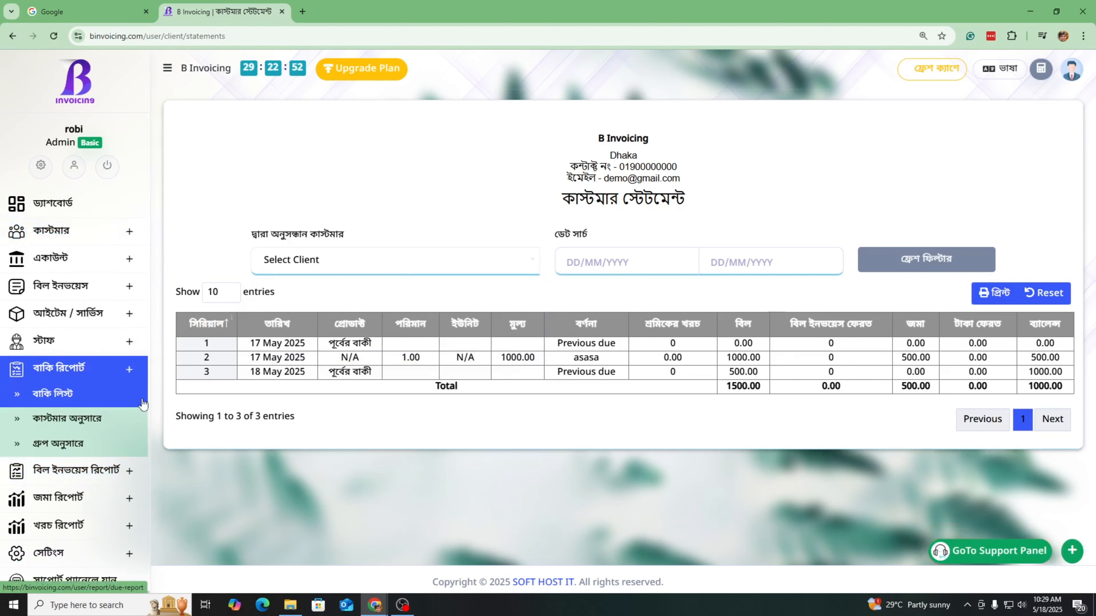
pyautogui.click(137, 235)
pyautogui.click(134, 255)
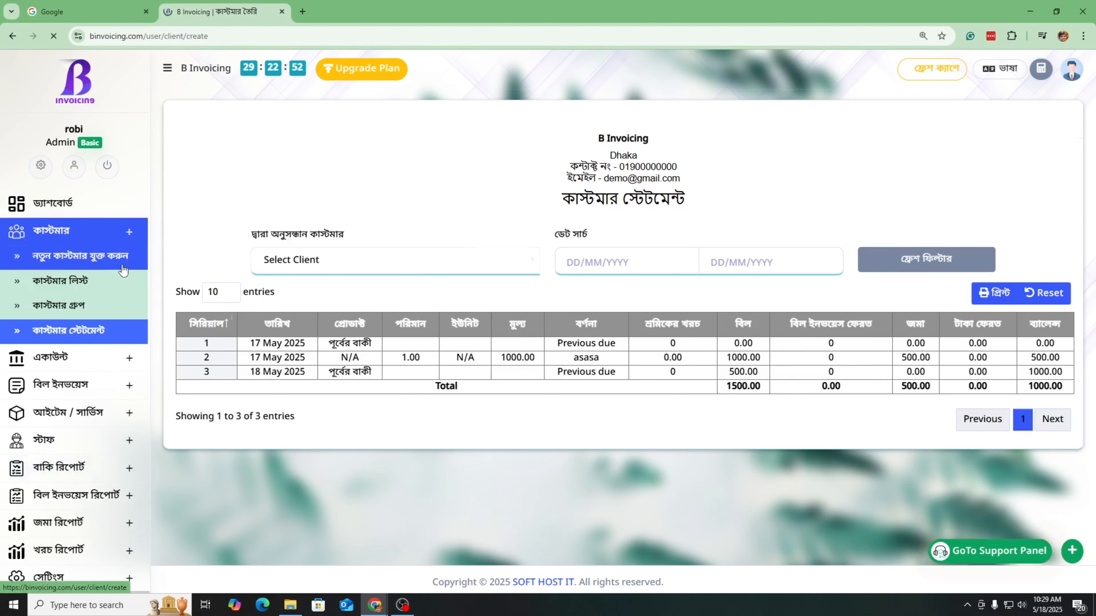
pyautogui.click(86, 281)
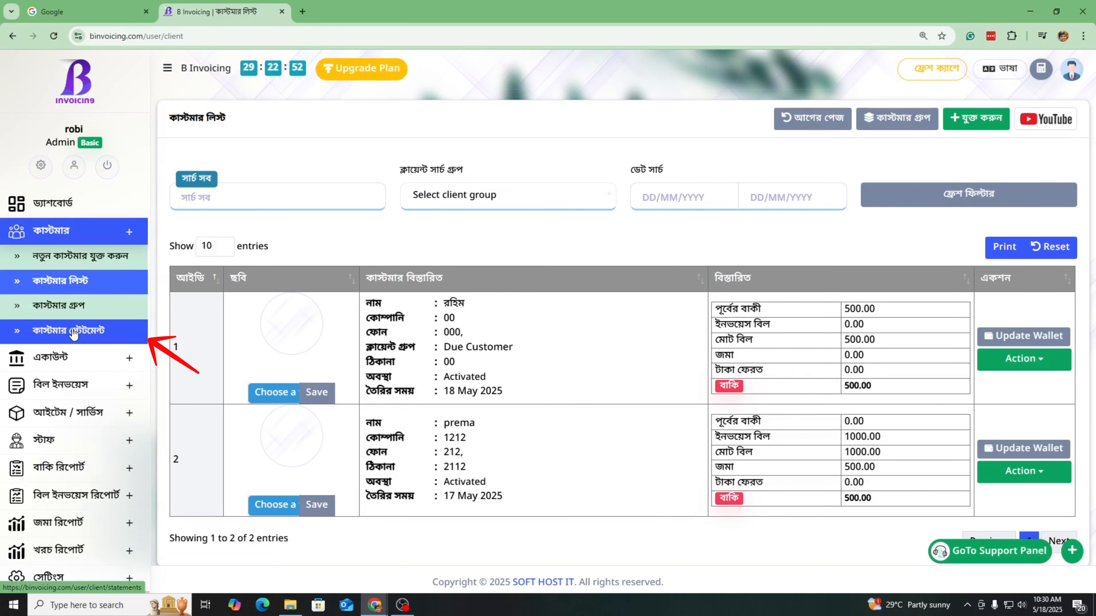
# Upload verified.gif as the first client's photo, then open the Customer Statement's date pickers
pyautogui.click(276, 392)
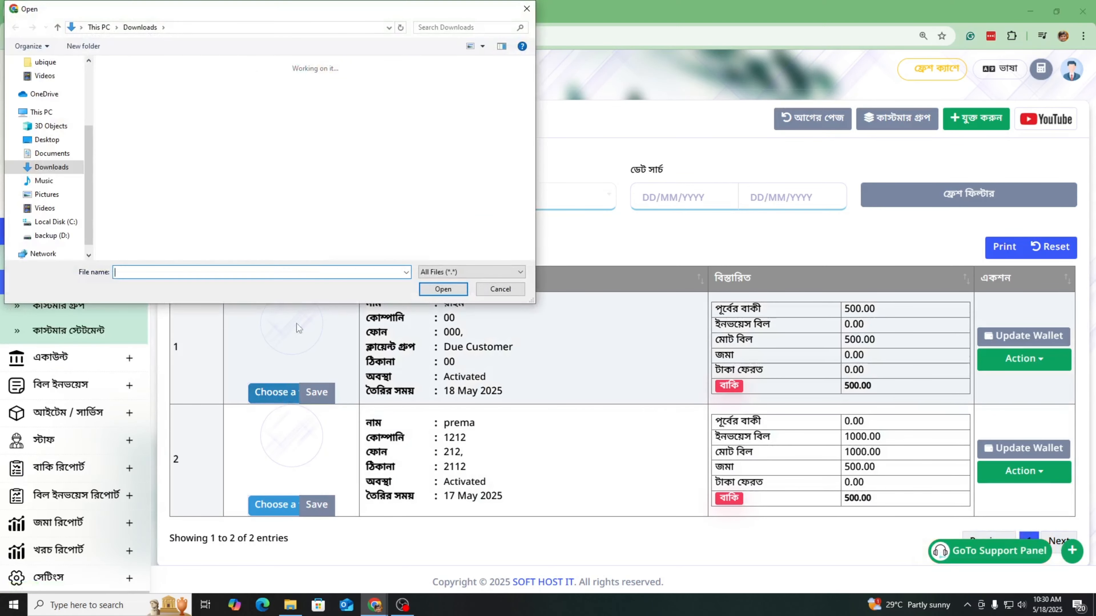
pyautogui.doubleClick(147, 216)
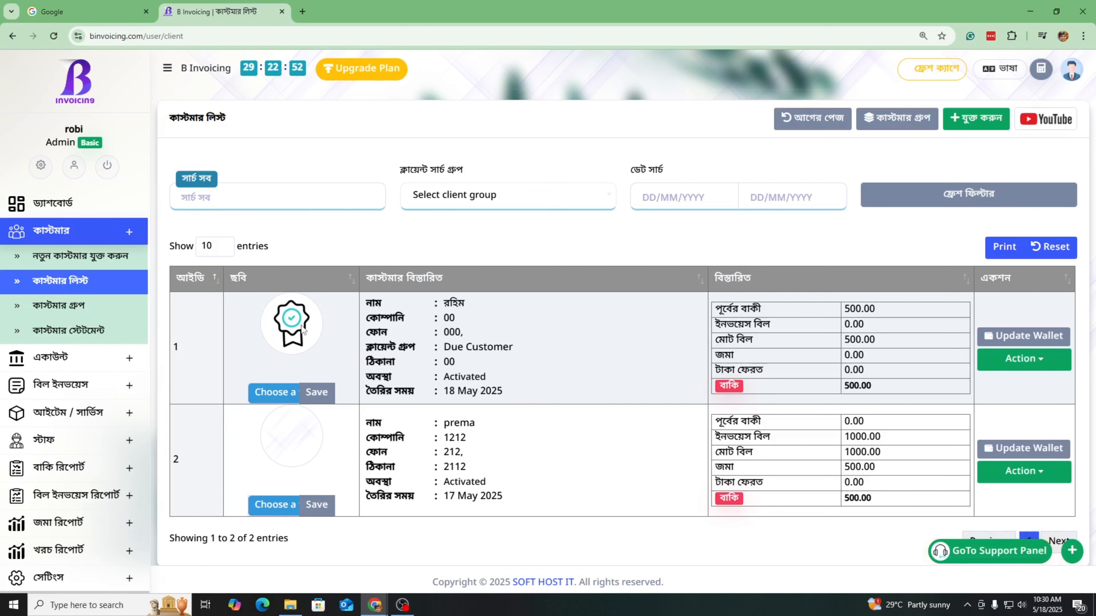
pyautogui.click(65, 337)
pyautogui.click(596, 262)
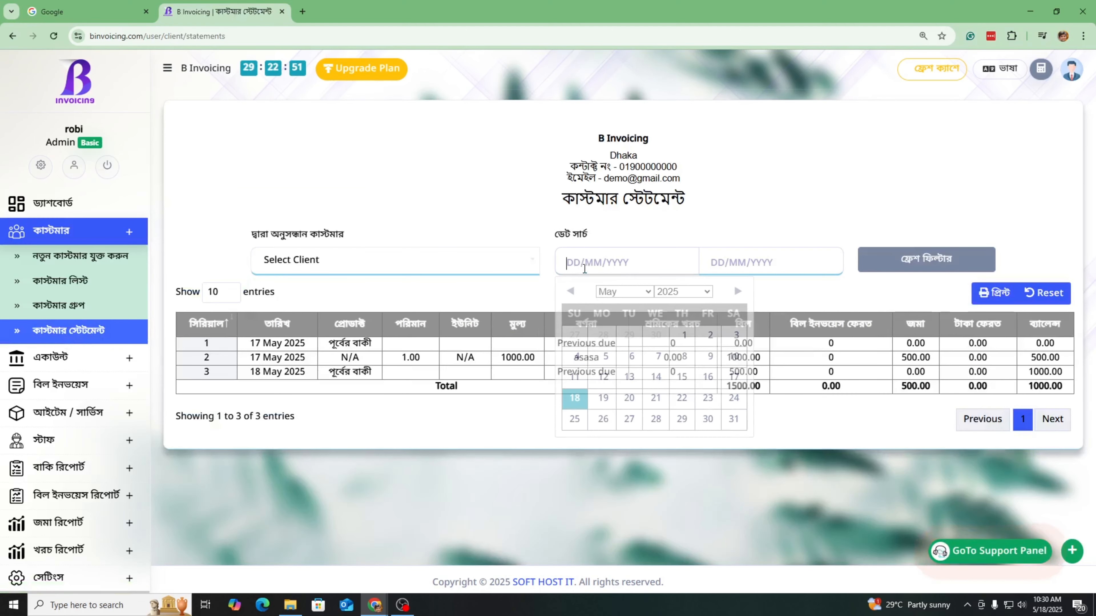
pyautogui.click(777, 271)
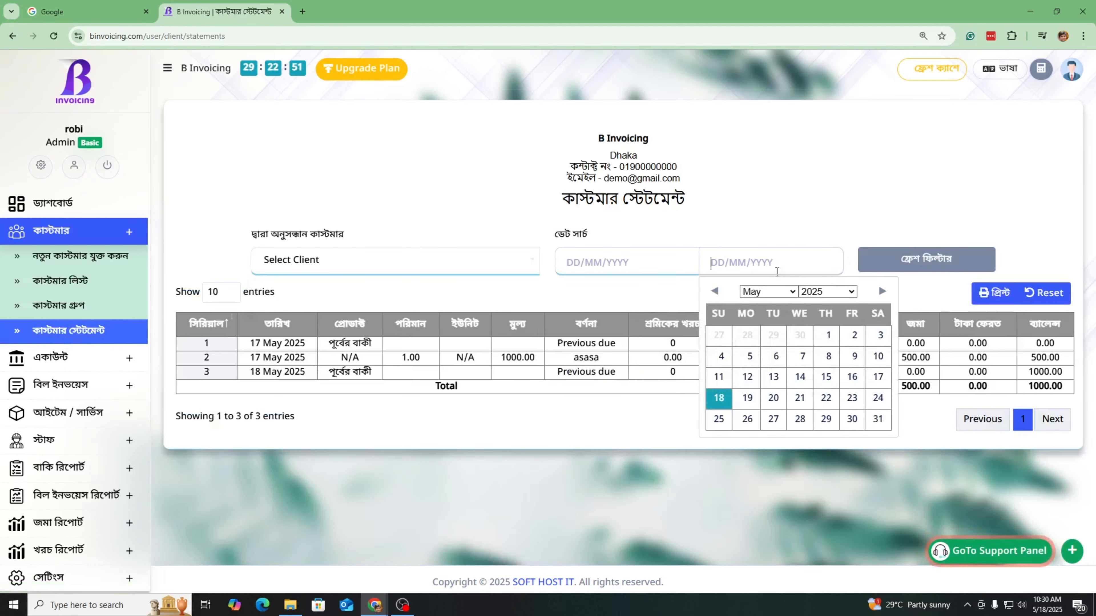